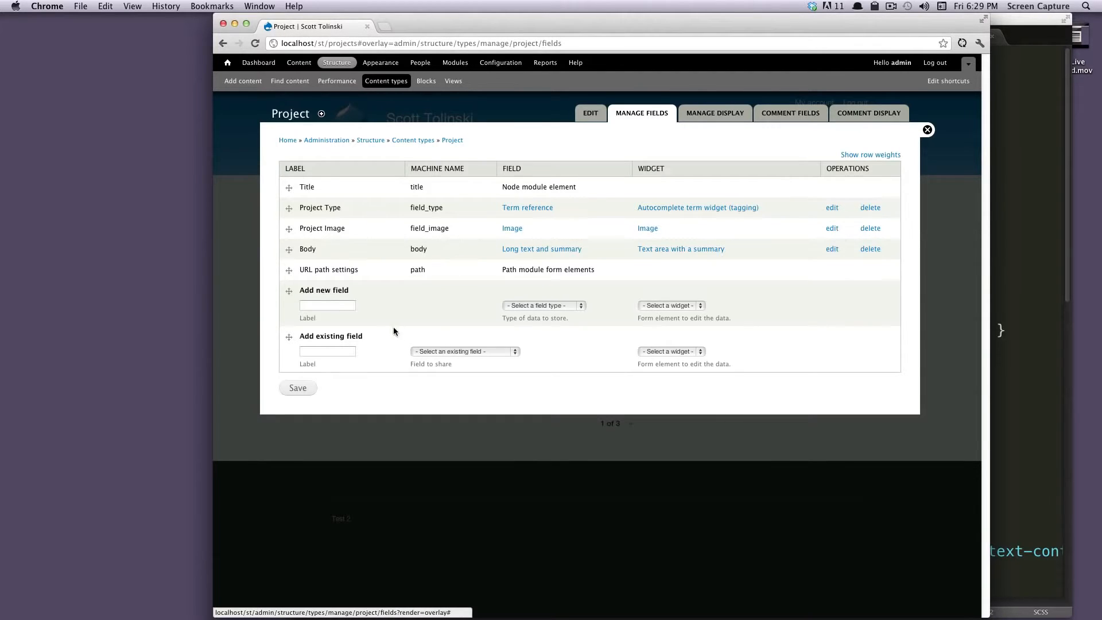
Define a new Project field labelled "Designer" with the Text field type and the Text field widget
left_click(336, 306)
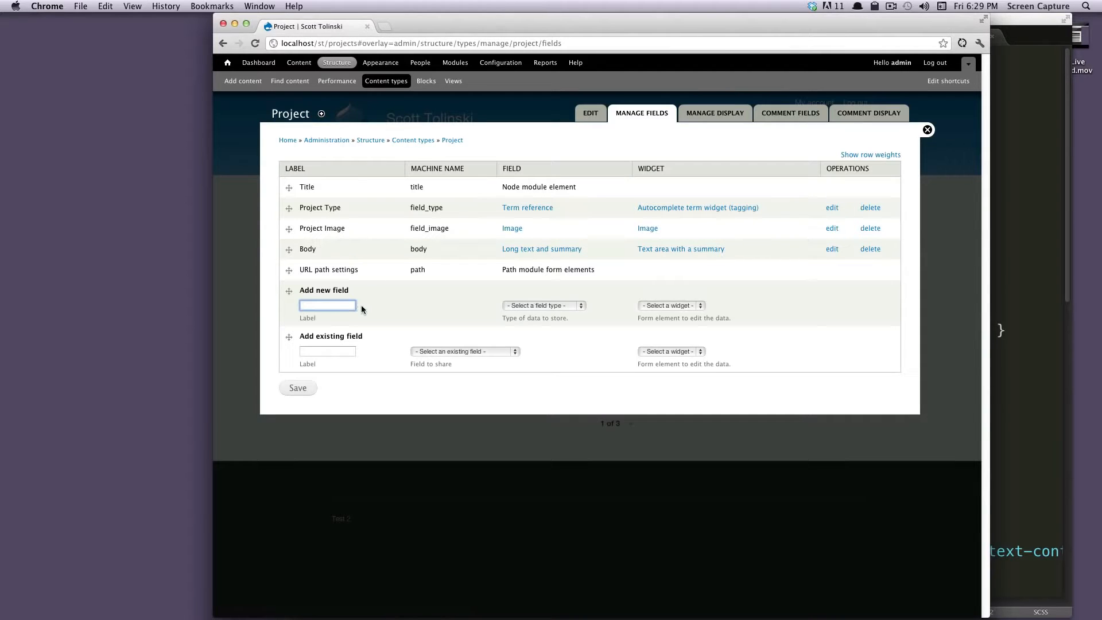
left_click(335, 305)
left_click(407, 301)
left_click(350, 308)
left_click(339, 306)
type("Designer")
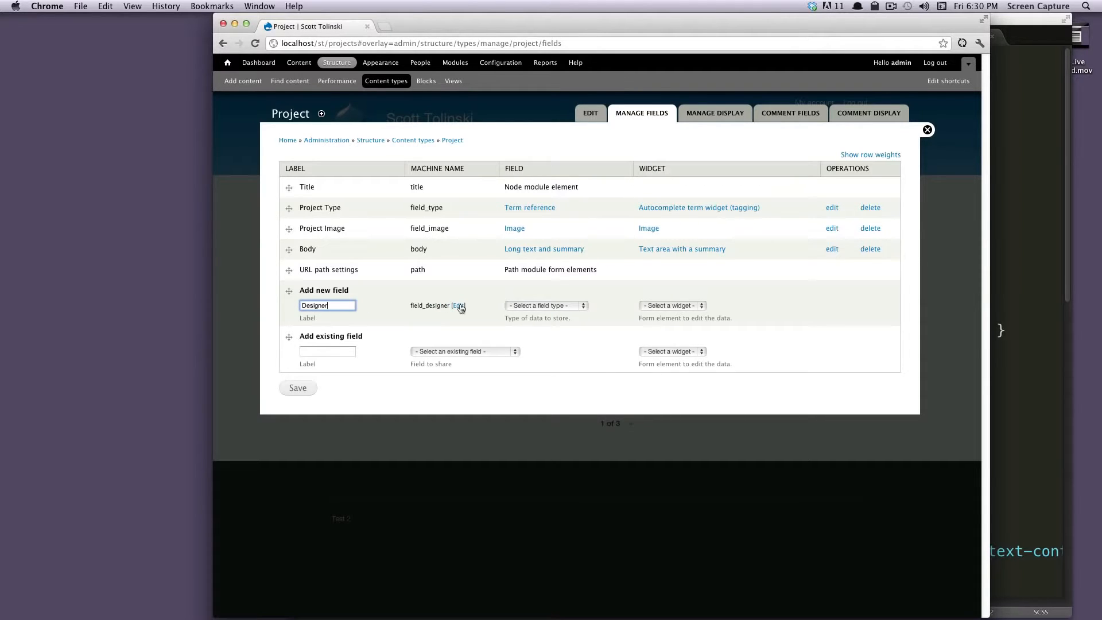
left_click(519, 306)
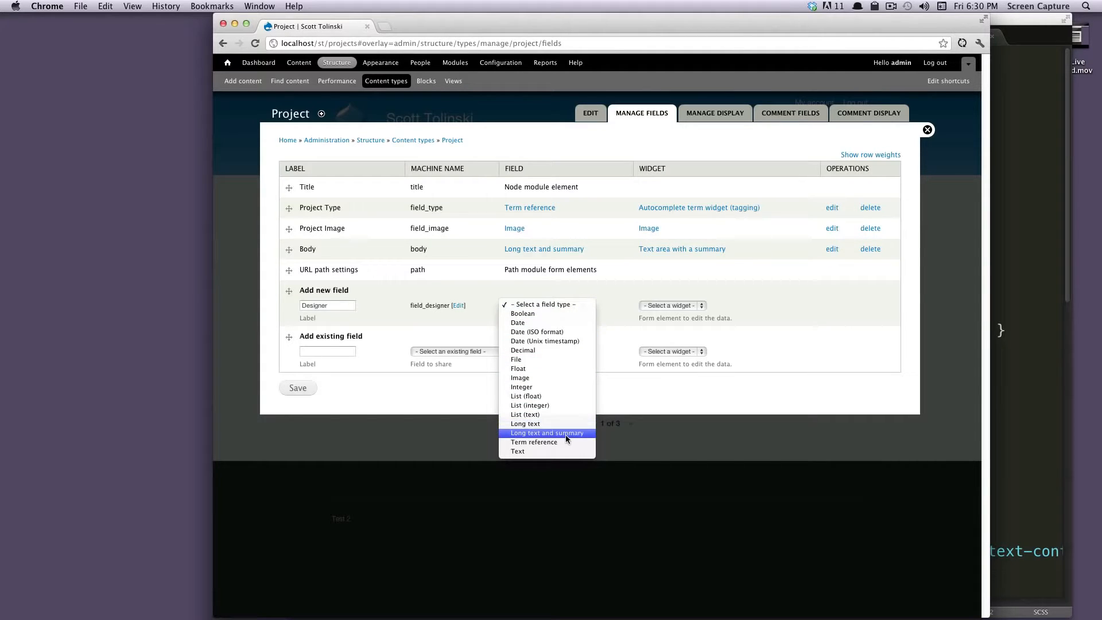
left_click(561, 452)
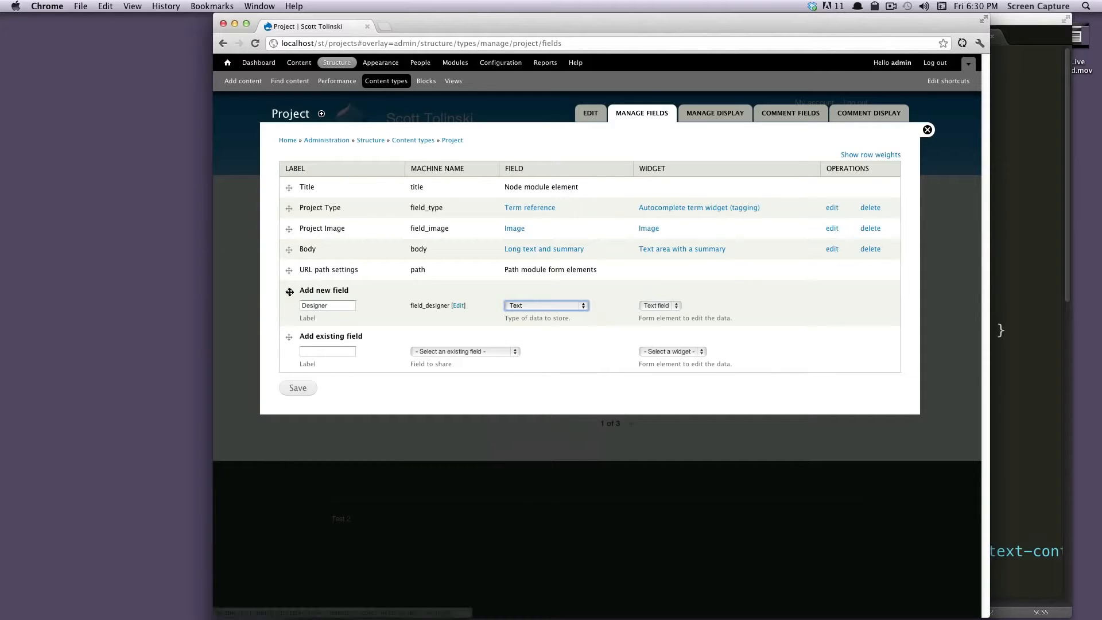
Place the new Designer field between Body and URL path settings, and save it with the default field settings
mouse_move(289, 291)
left_mouse_down()
mouse_move(286, 250)
mouse_move(289, 281)
left_mouse_up()
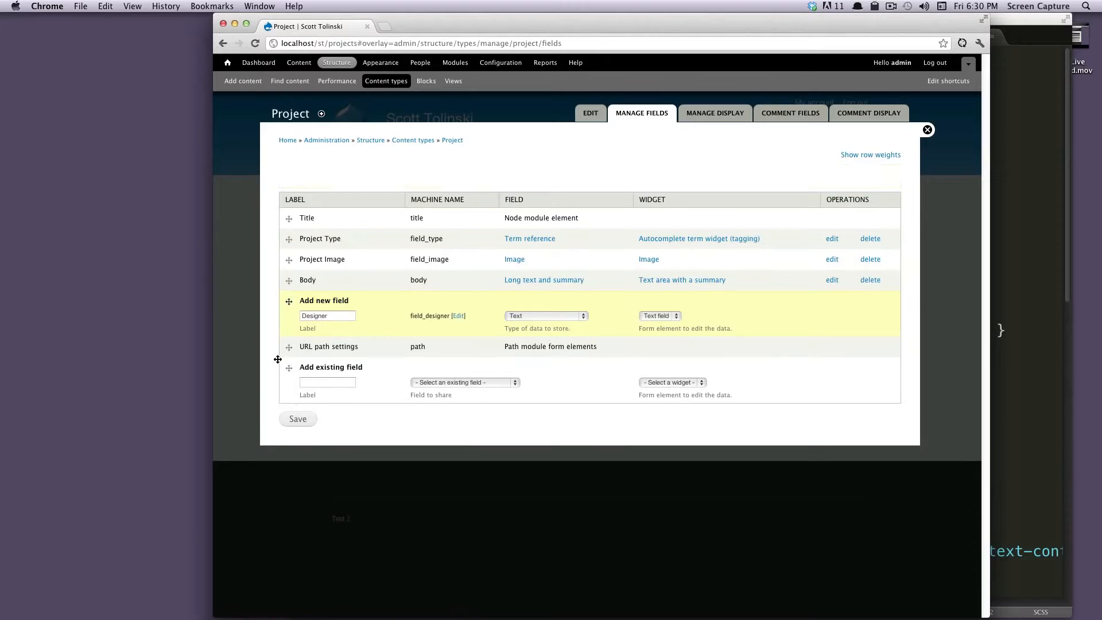
left_click(302, 419)
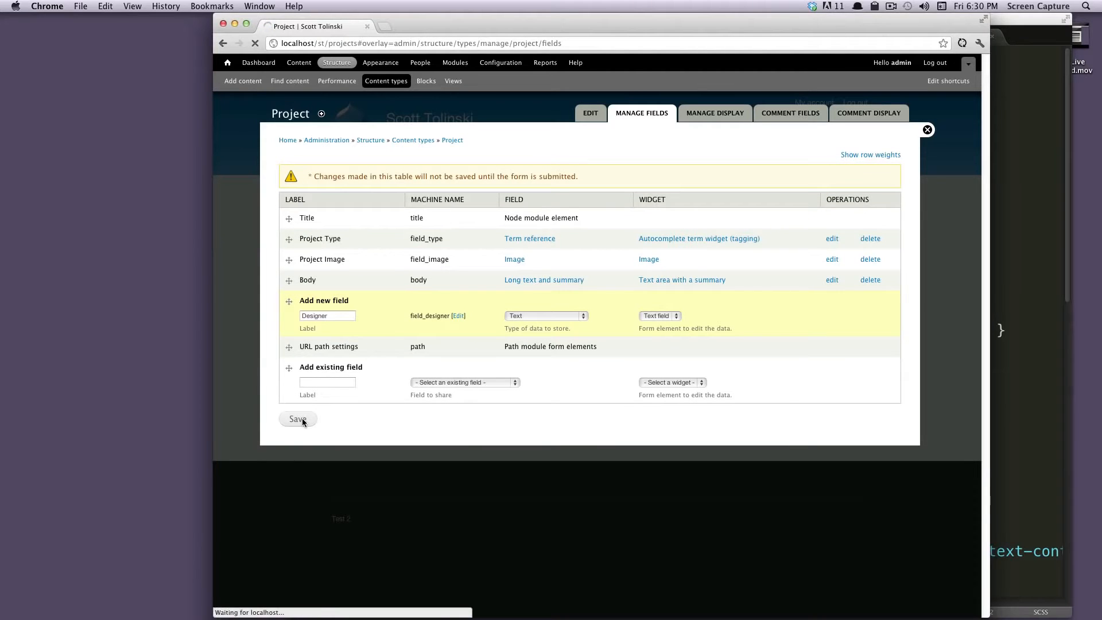
left_click(309, 349)
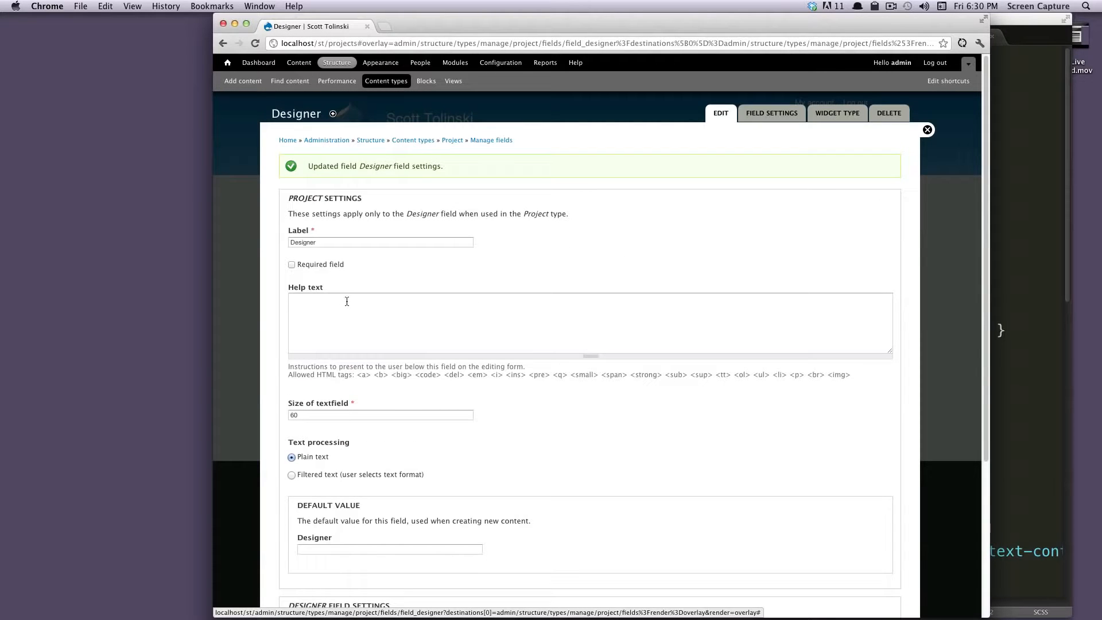
scroll(347, 305, "down", 5)
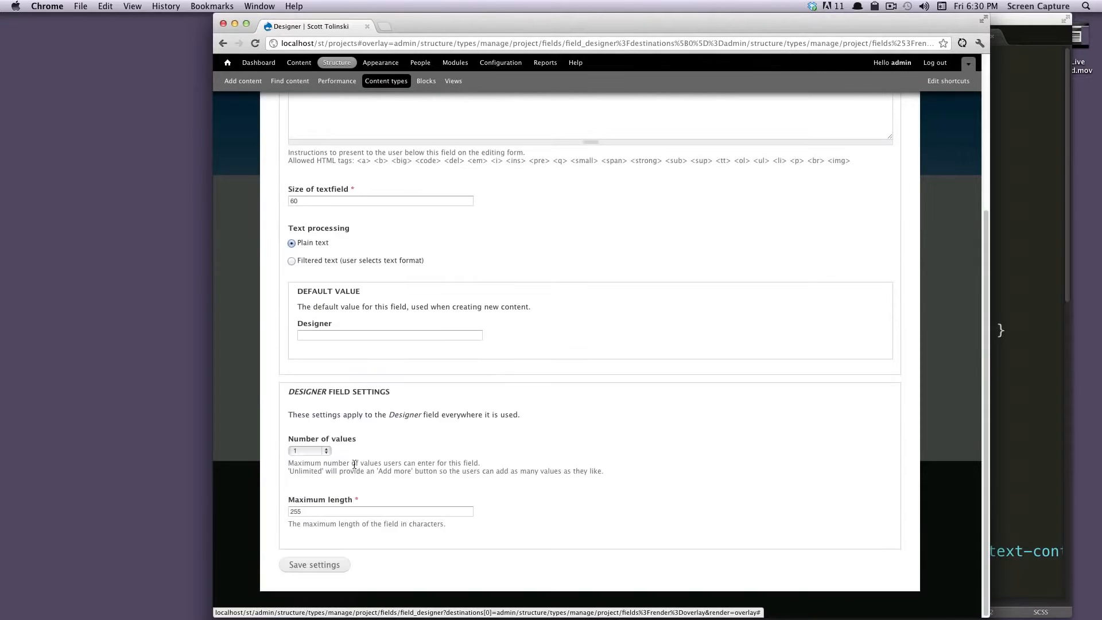
left_click(302, 565)
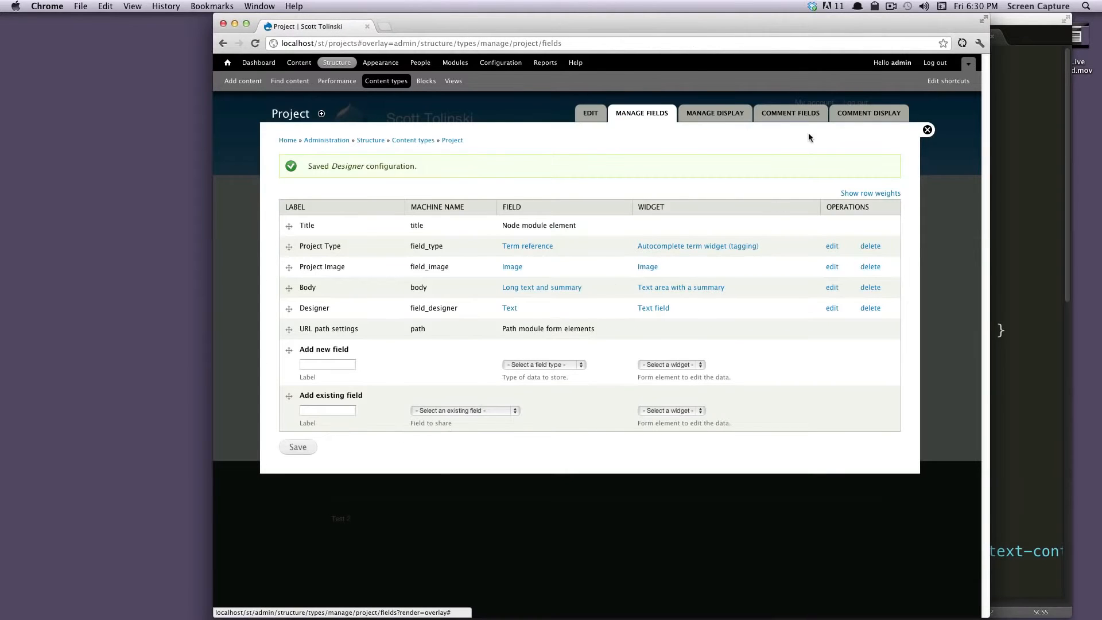
Leave the Project field administration and open the Sass Mastery project from the site's content list
left_click(928, 131)
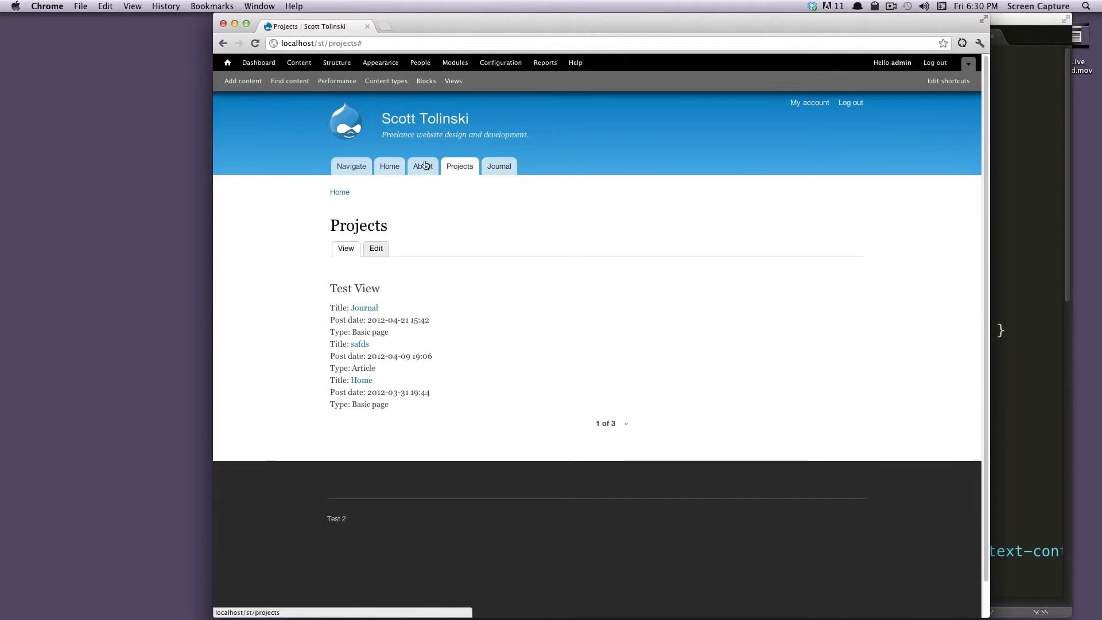
left_click(459, 169)
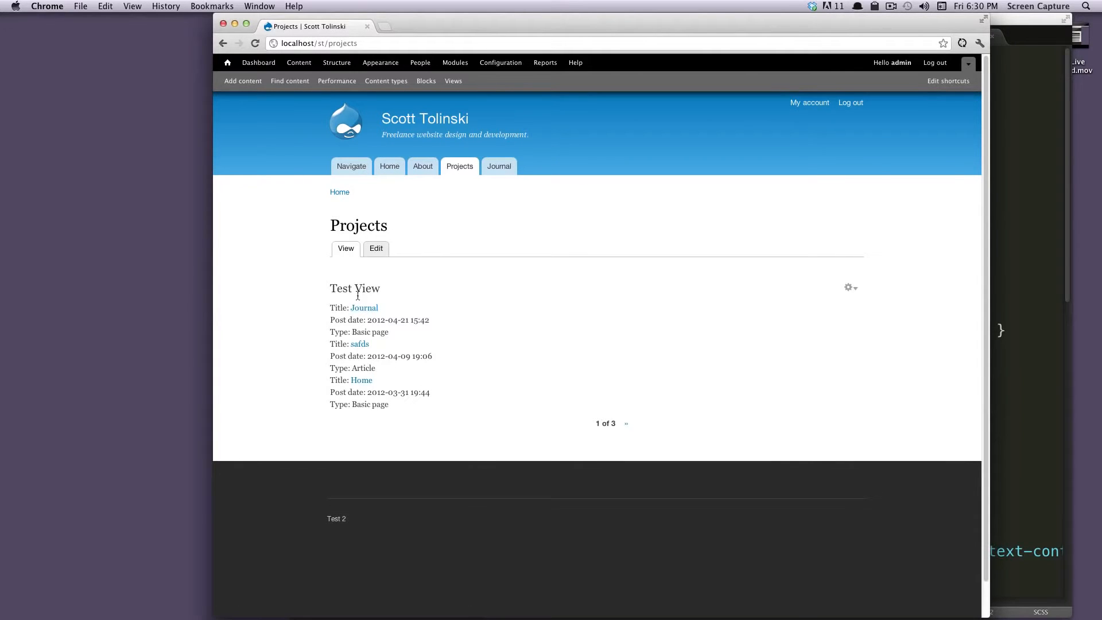
left_click(275, 81)
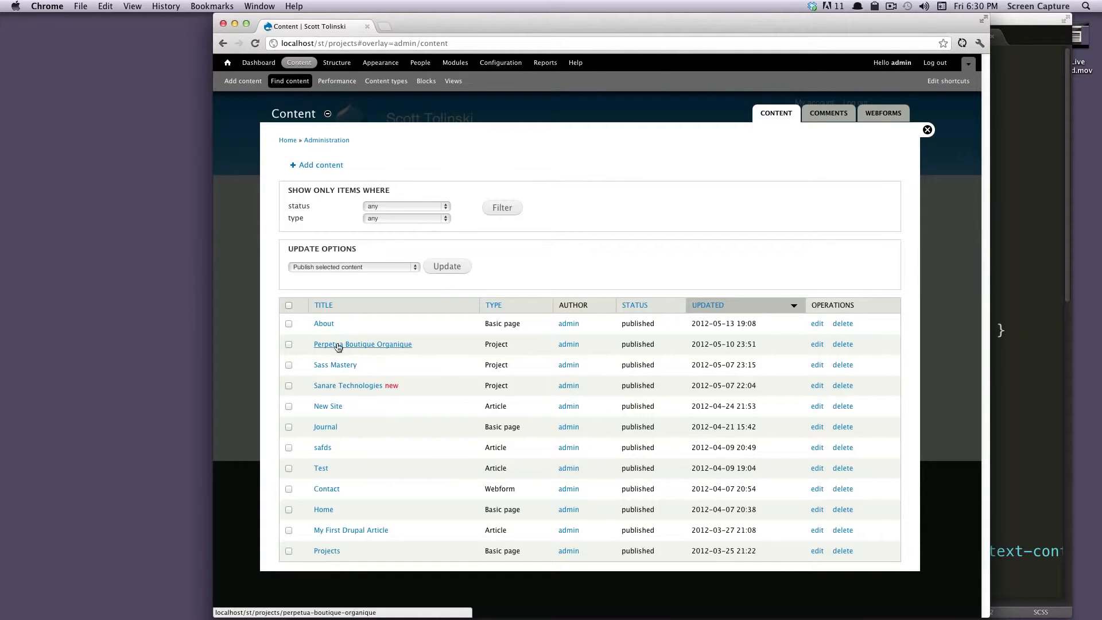
left_click(333, 365)
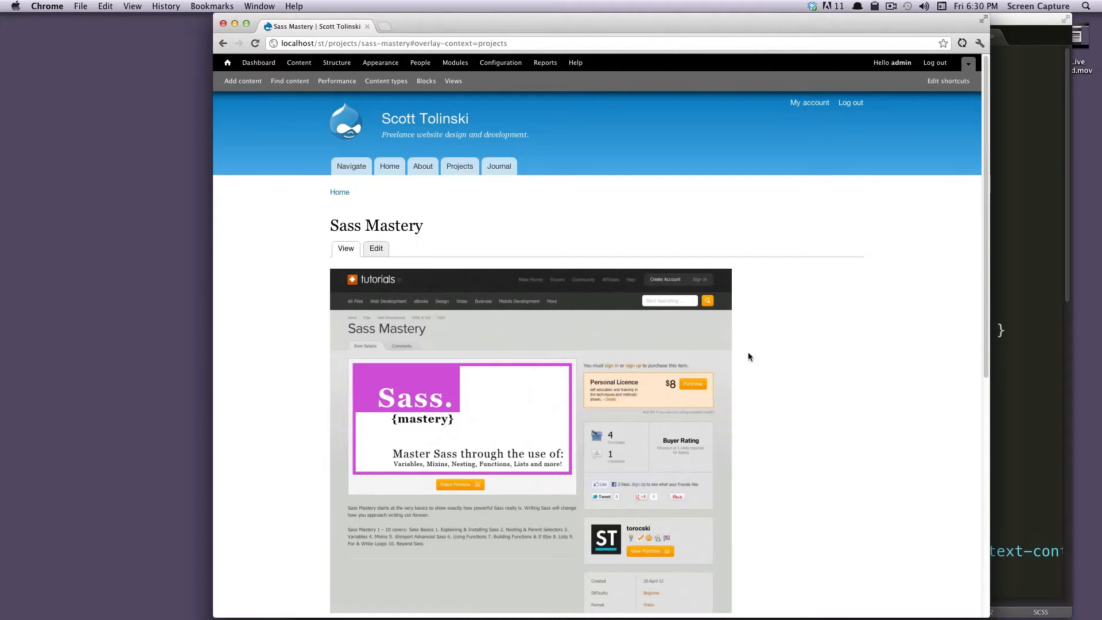
Examine how the title, project image, body text and Test View block are laid out on the Sass Mastery page
left_click_drag(357, 218, 439, 222)
left_click(517, 237)
scroll(576, 266, "down", 5)
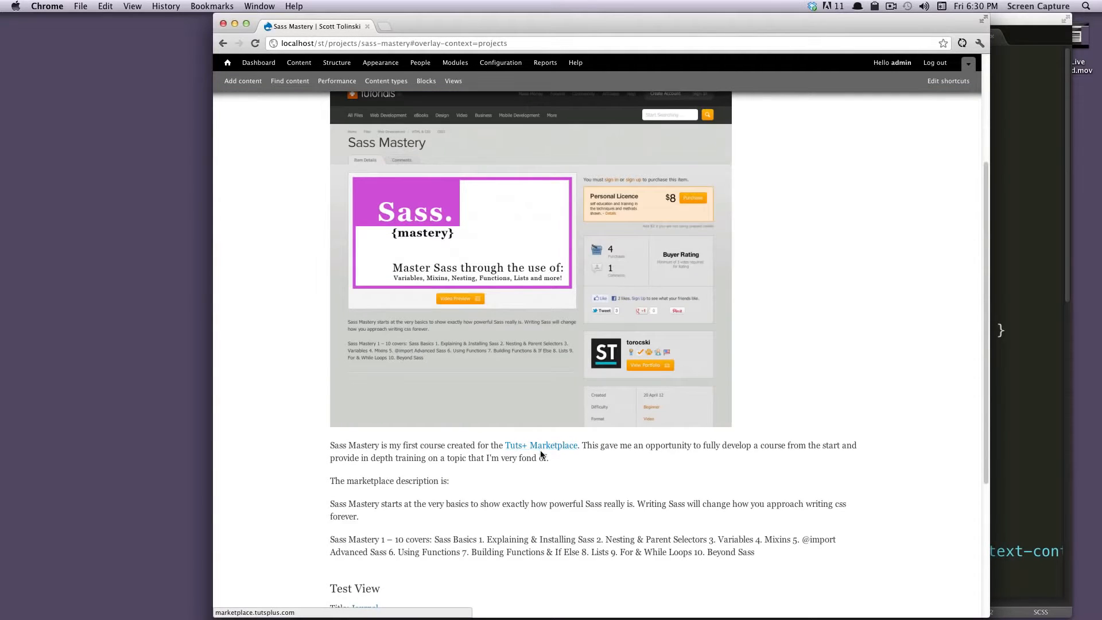
scroll(519, 425, "up", 5)
left_click_drag(621, 356, 787, 369)
scroll(782, 374, "down", 9)
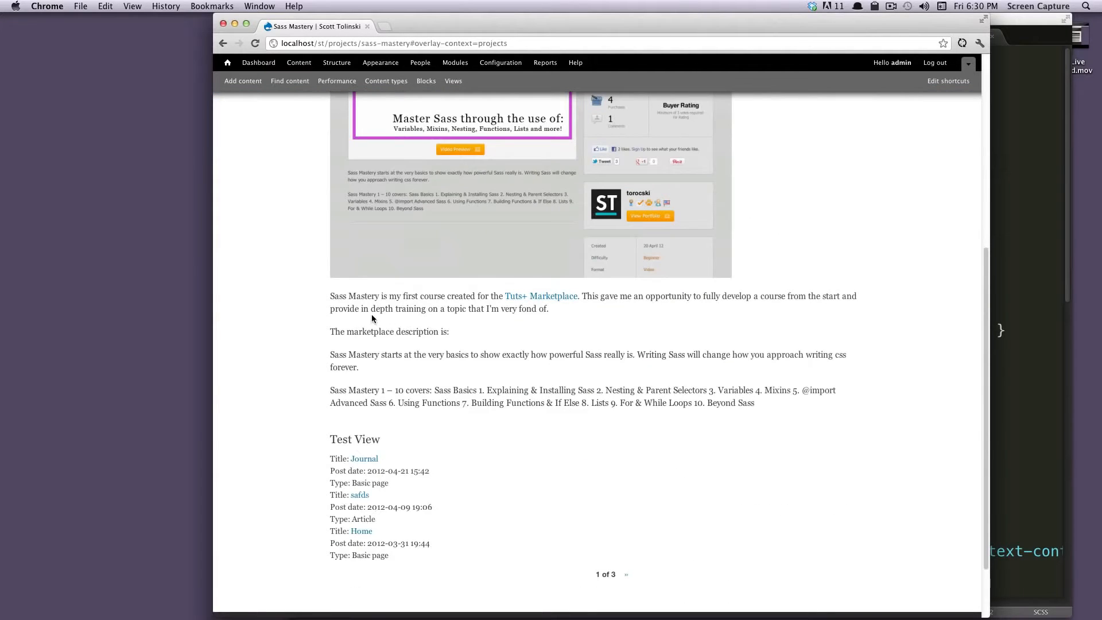
left_click_drag(371, 314, 563, 410)
left_click(597, 403)
scroll(602, 407, "down", 2)
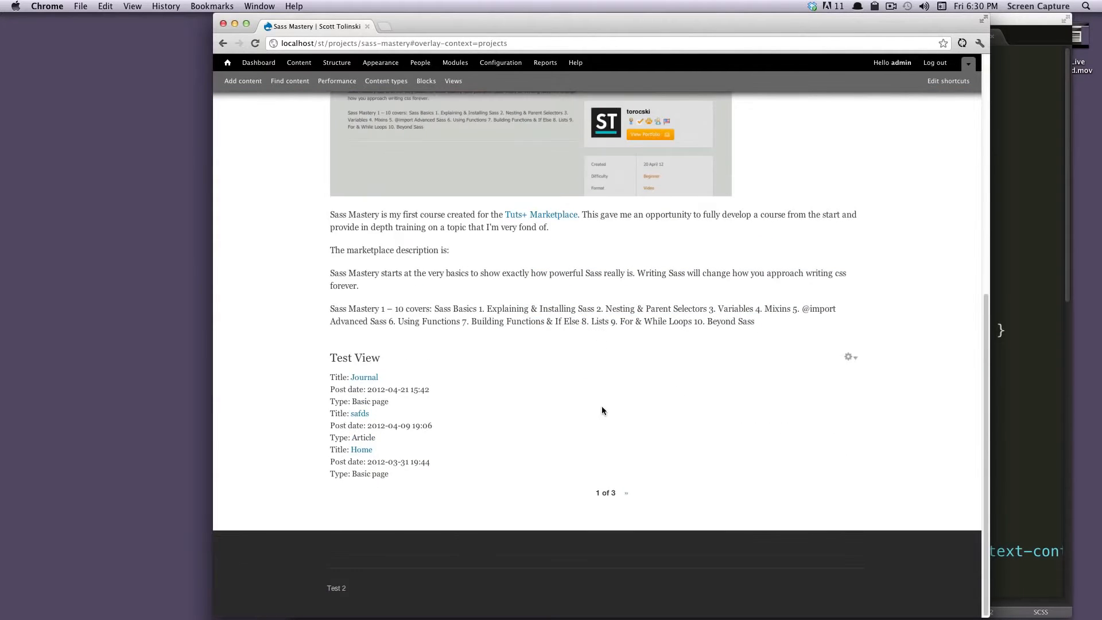
scroll(530, 353, "up", 9)
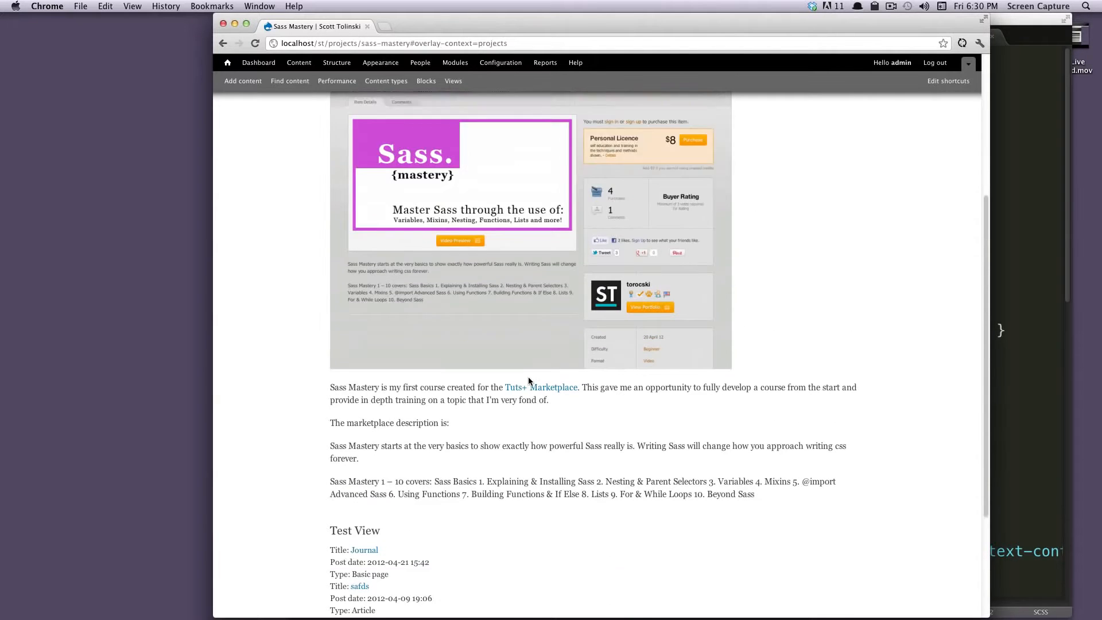
scroll(529, 381, "up", 2)
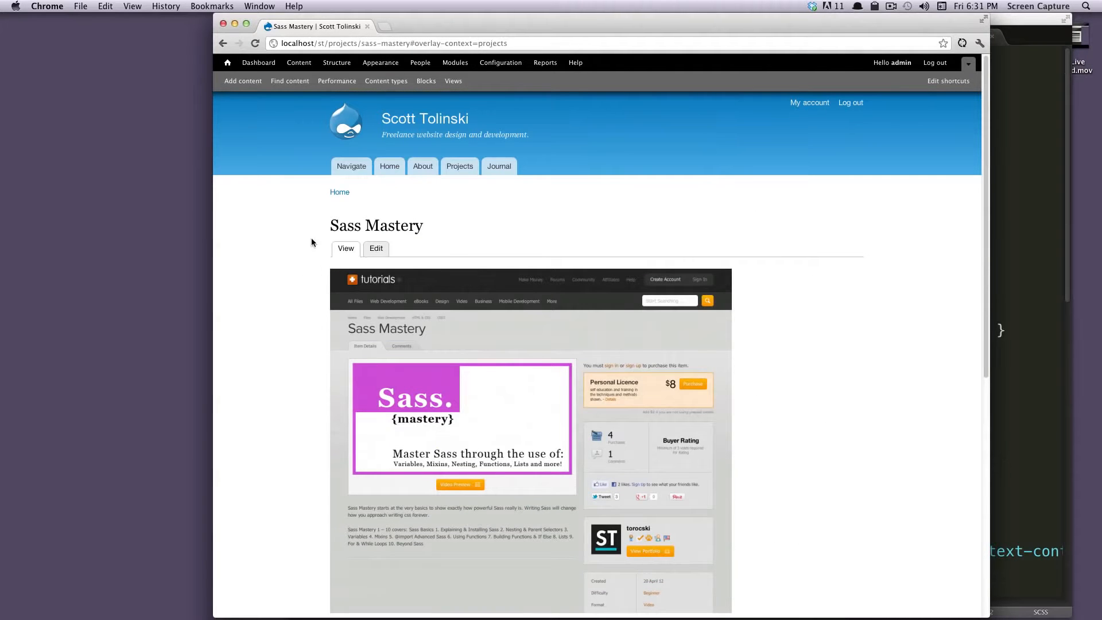
left_click_drag(842, 247, 895, 280)
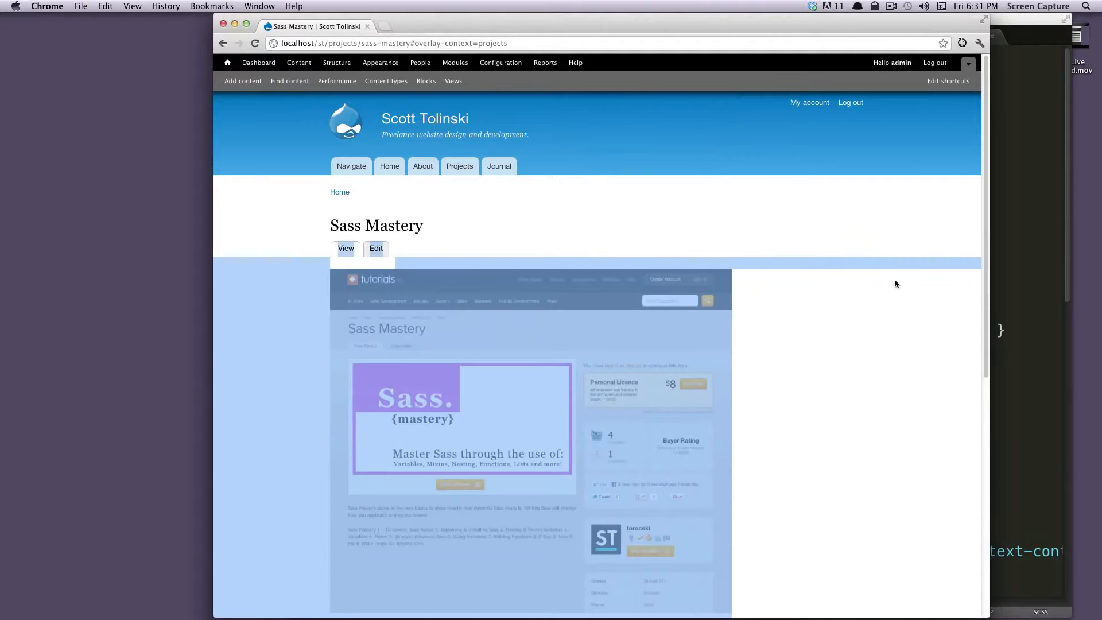
left_click(871, 240)
scroll(762, 264, "down", 3)
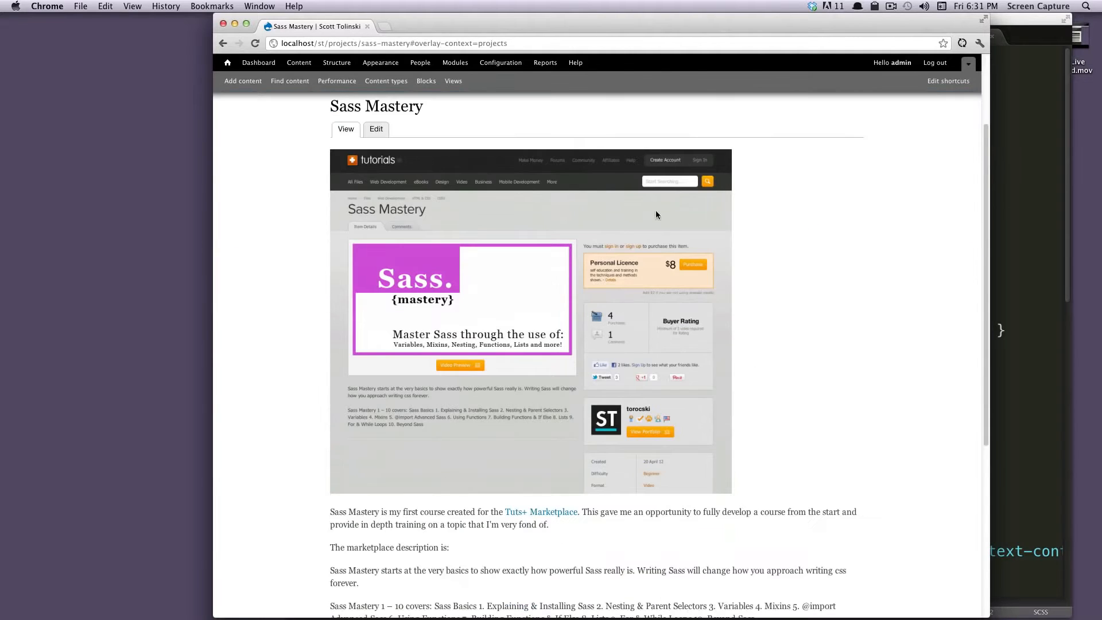
scroll(574, 189, "up", 3)
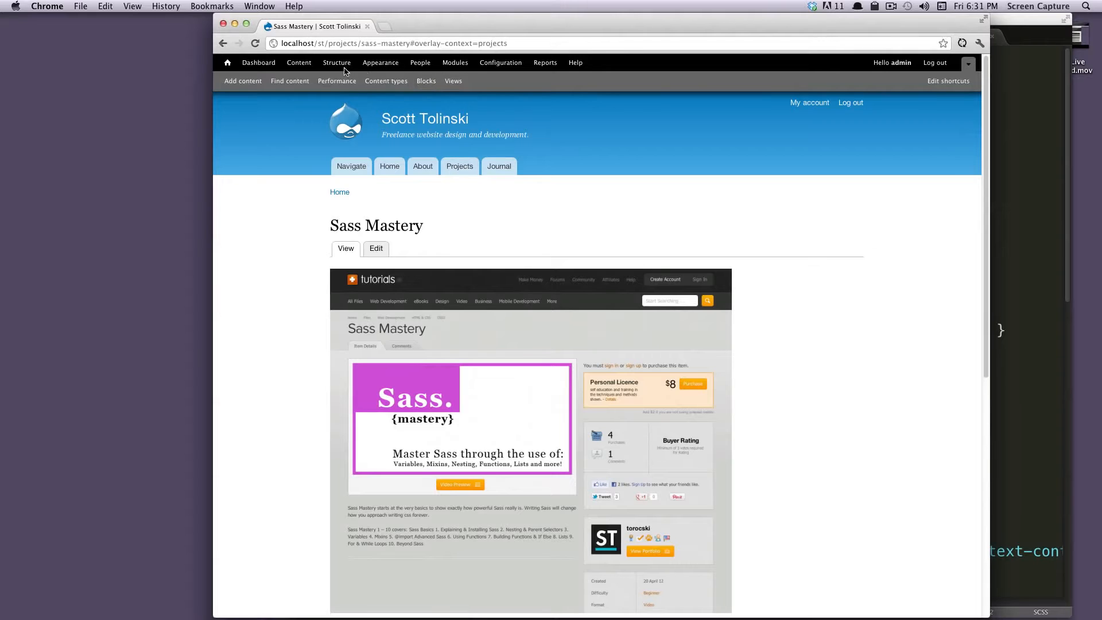
Review the theme's block regions and the blocks assigned to Content and Sidebar first, then return to the Sass Mastery page
left_click(427, 83)
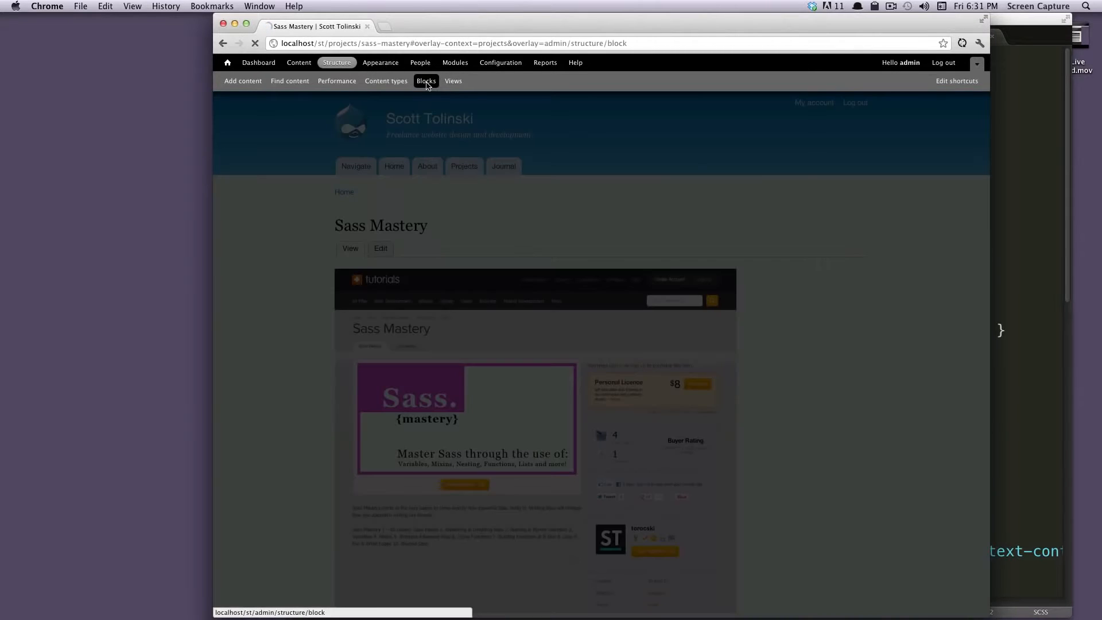
scroll(319, 200, "down", 4)
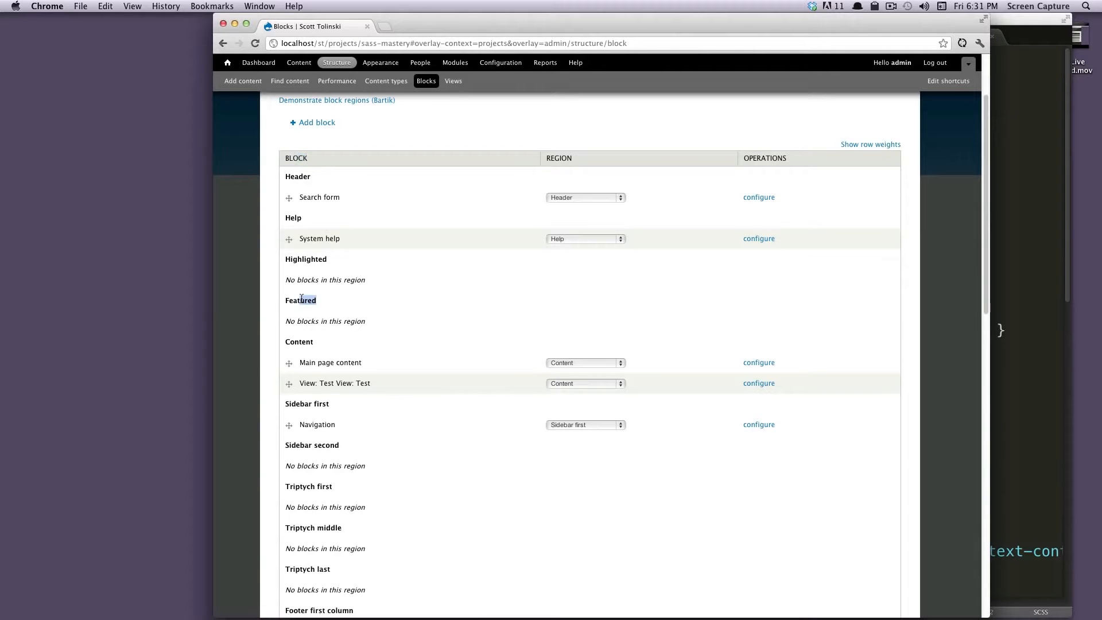
left_click_drag(317, 341, 285, 342)
left_click_drag(331, 404, 278, 404)
scroll(352, 394, "down", 2)
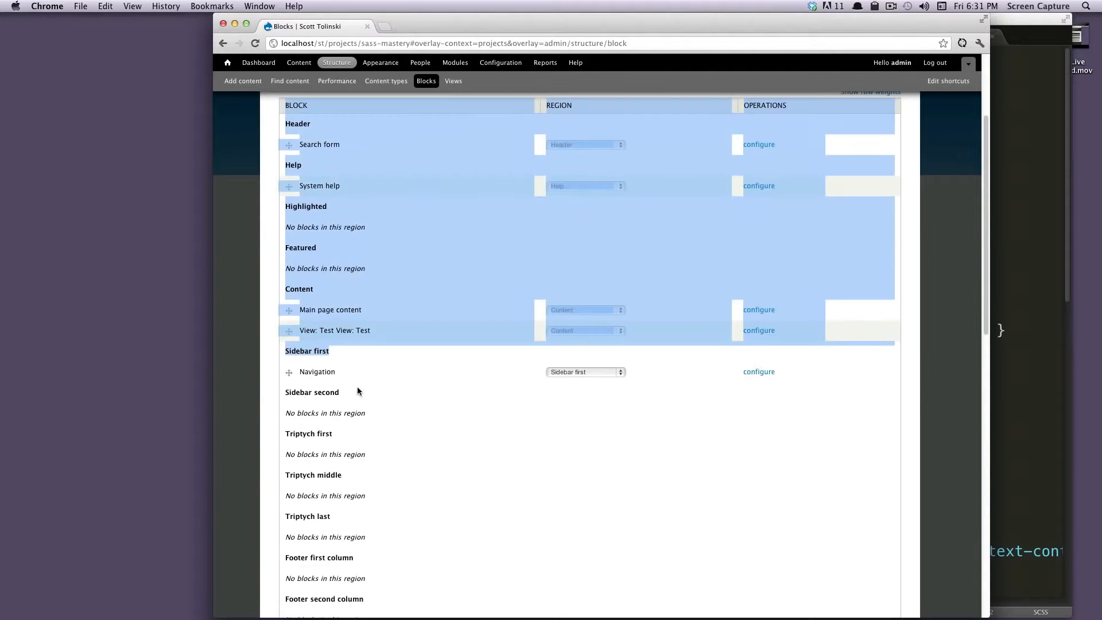
left_click(358, 392)
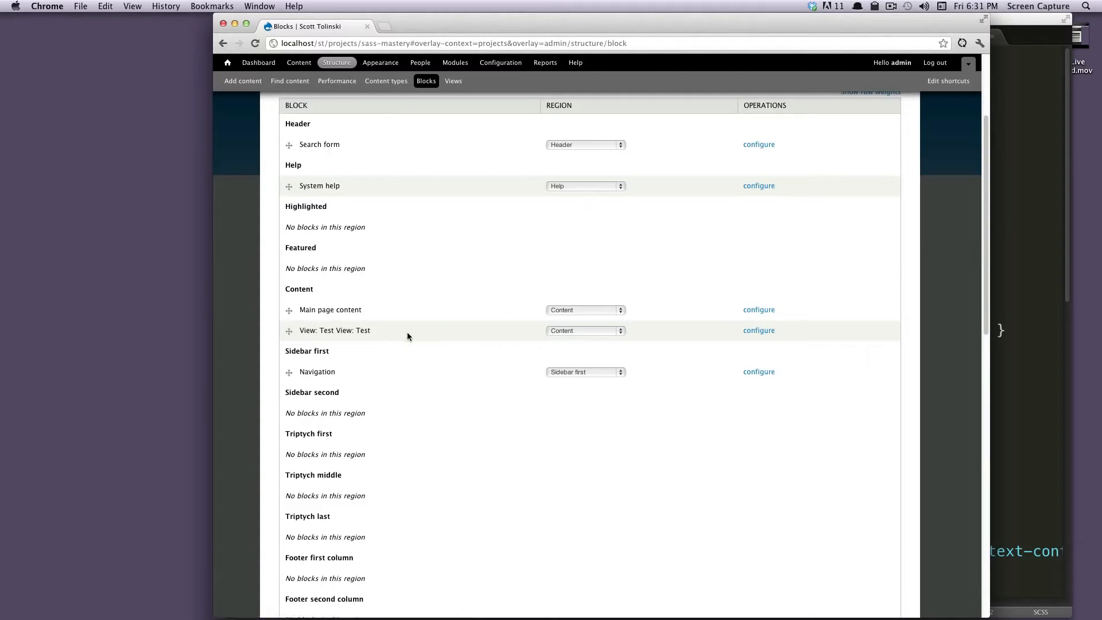
left_click_drag(321, 358, 285, 353)
scroll(628, 215, "up", 3)
left_click(927, 131)
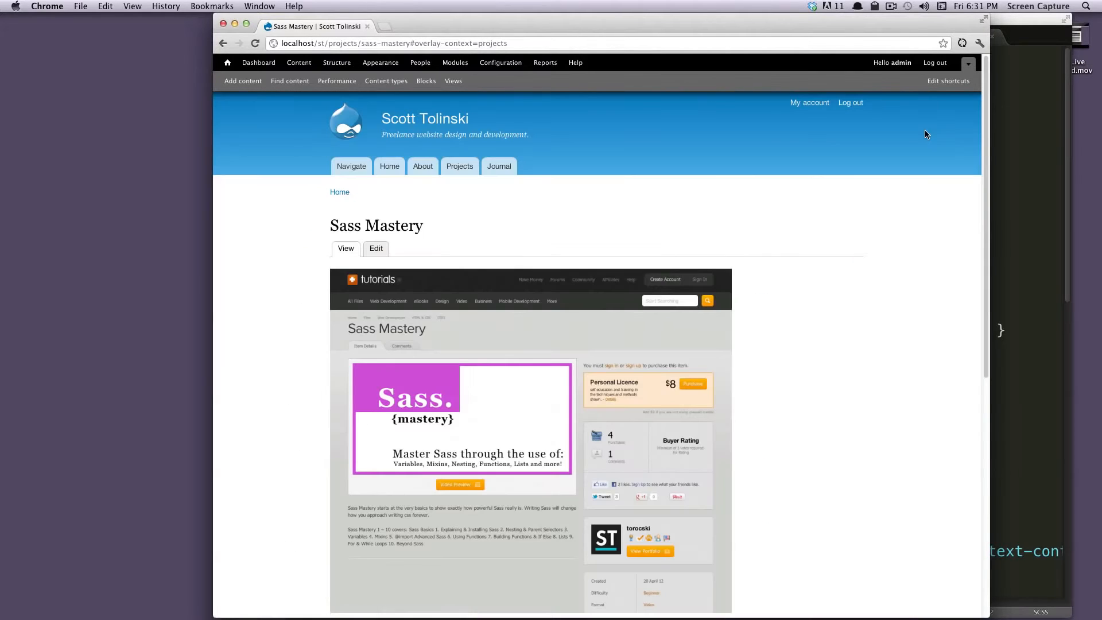
left_click_drag(330, 43, 493, 44)
left_click(535, 238)
scroll(825, 333, "down", 5)
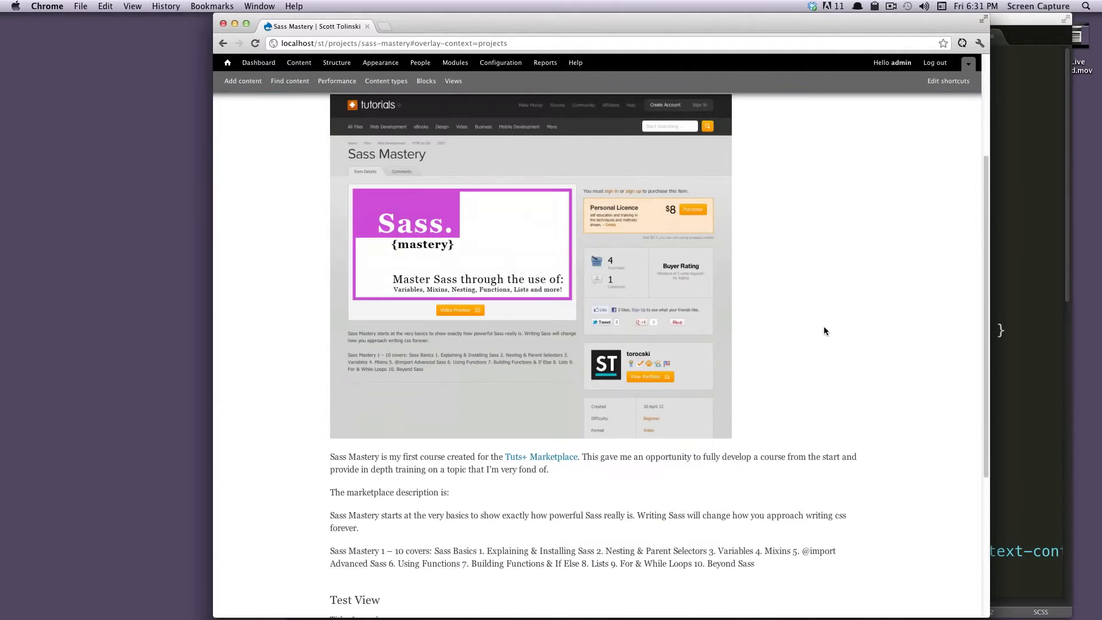
scroll(825, 331, "up", 5)
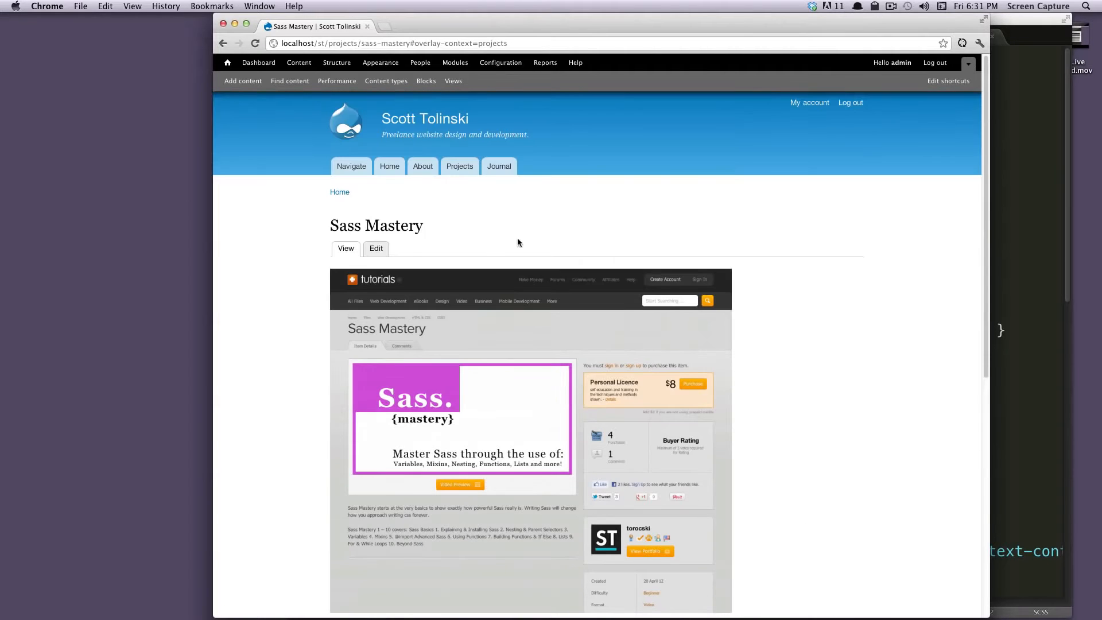
Edit the Sass Mastery project to enter the designer's full name in the Designer field, and save it
left_click(380, 250)
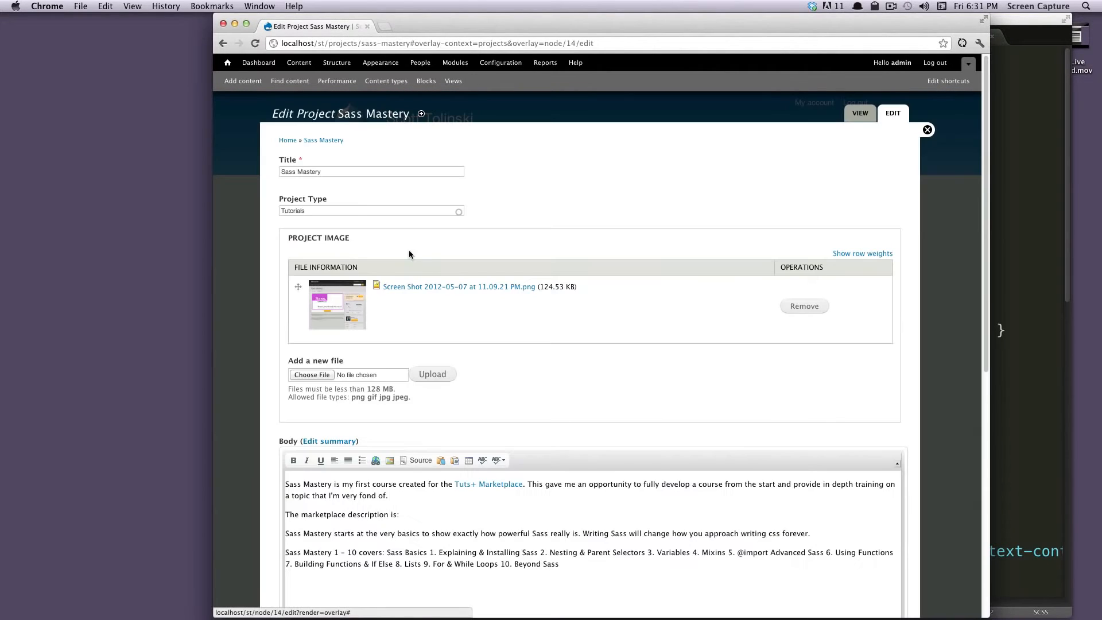
scroll(327, 245, "down", 12)
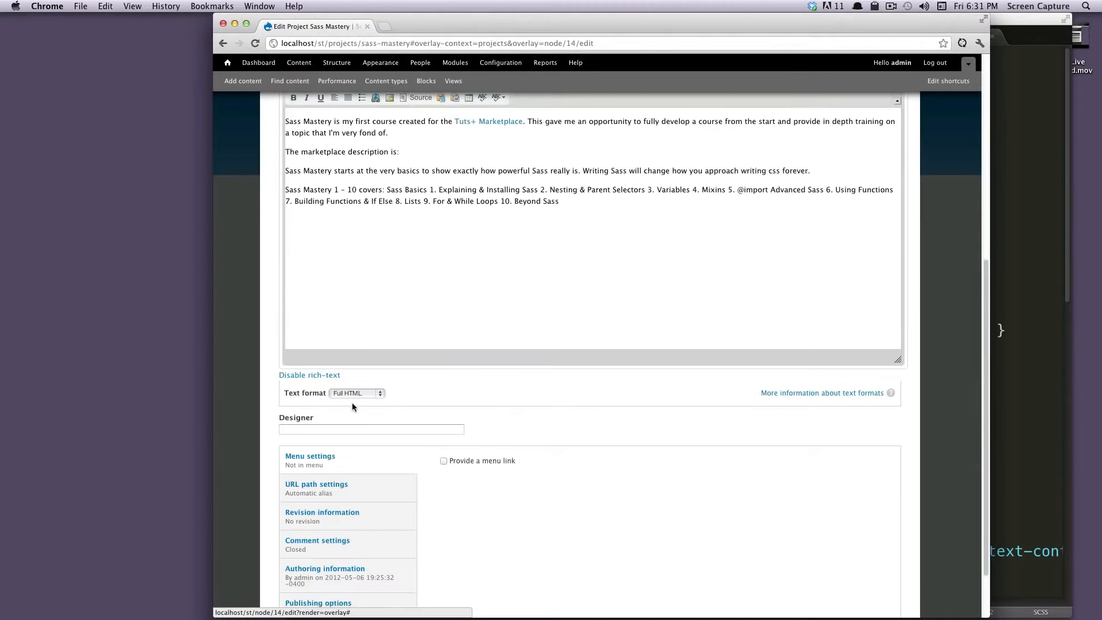
left_click(324, 359)
type("Scott Tol")
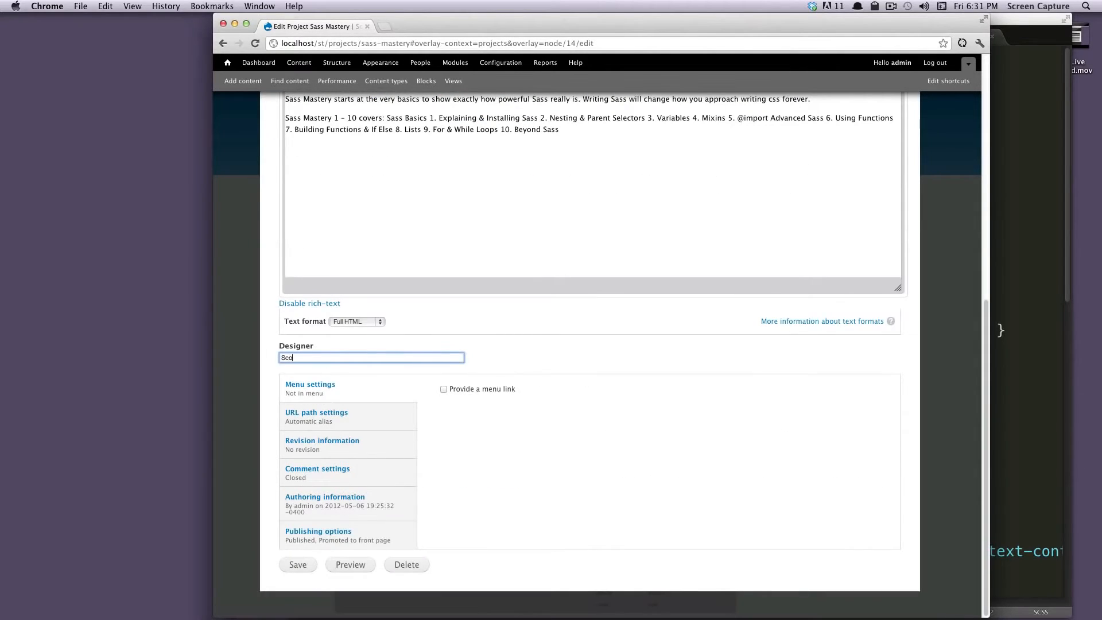
type("inski")
left_click(298, 564)
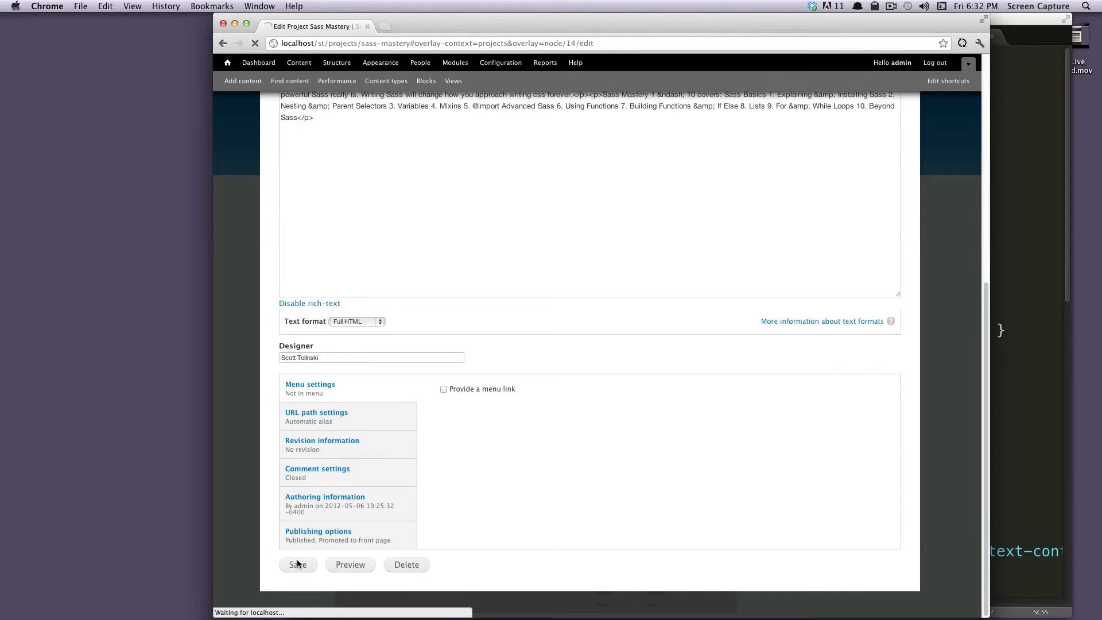
Check where the Designer label and value are displayed on the saved Sass Mastery page
scroll(494, 448, "down", 5)
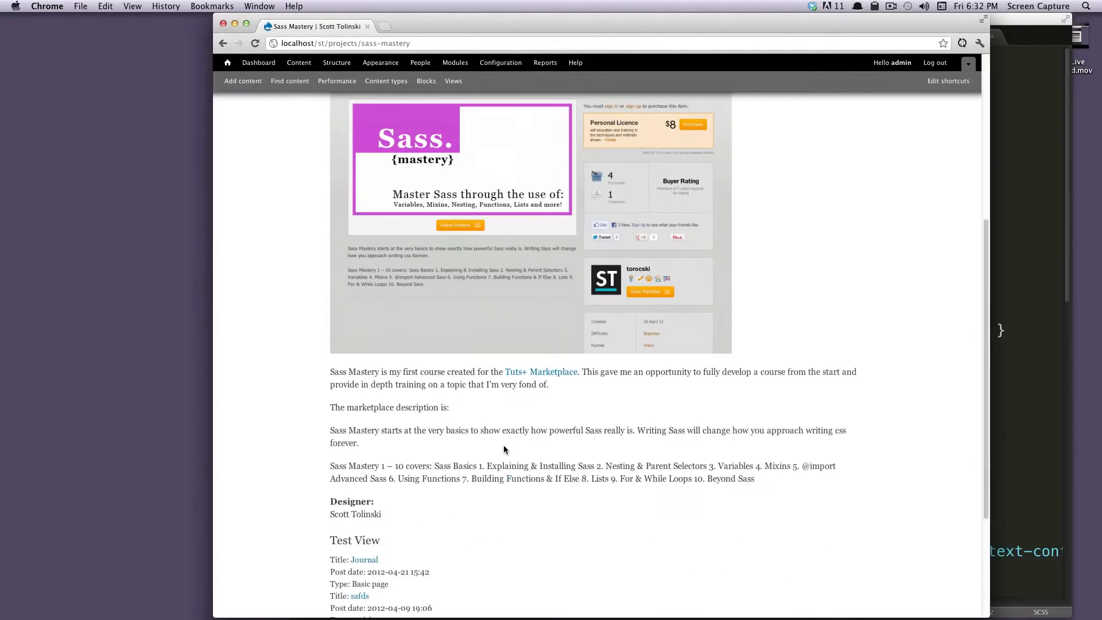
scroll(504, 446, "down", 5)
left_click_drag(382, 333, 322, 315)
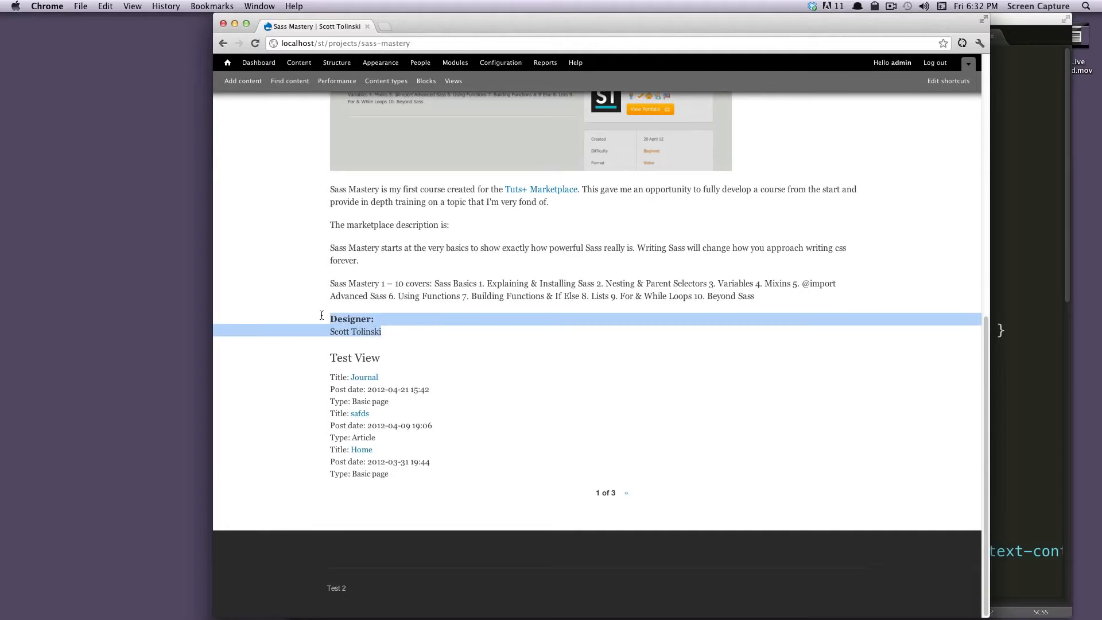
left_click(732, 339)
scroll(729, 342, "up", 10)
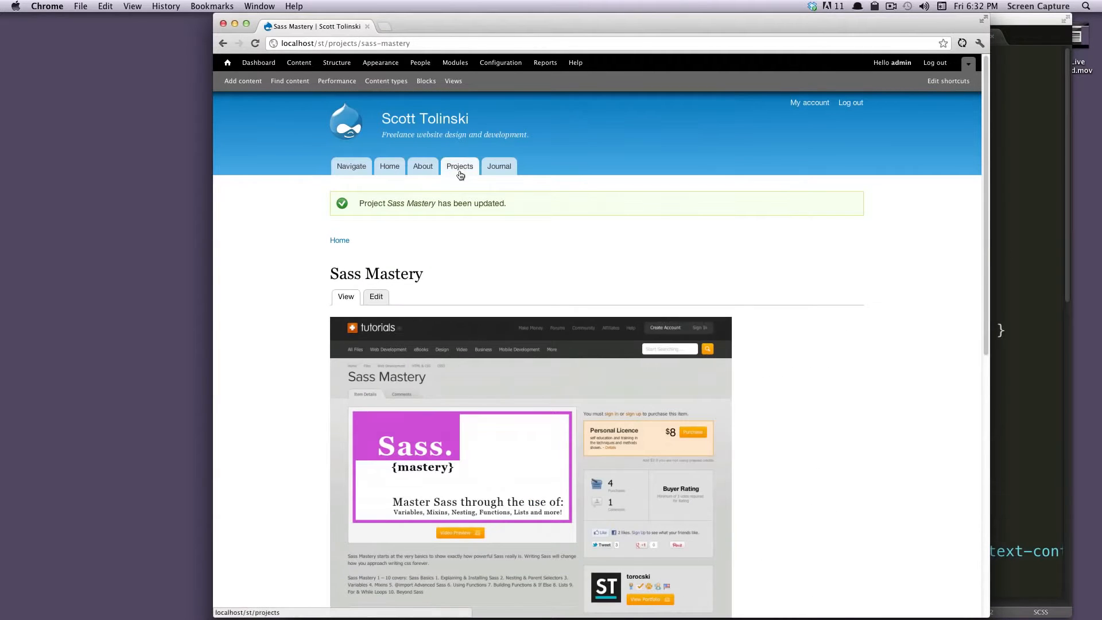
Start a new view named Project Side Info that creates a block and no page
left_click(453, 81)
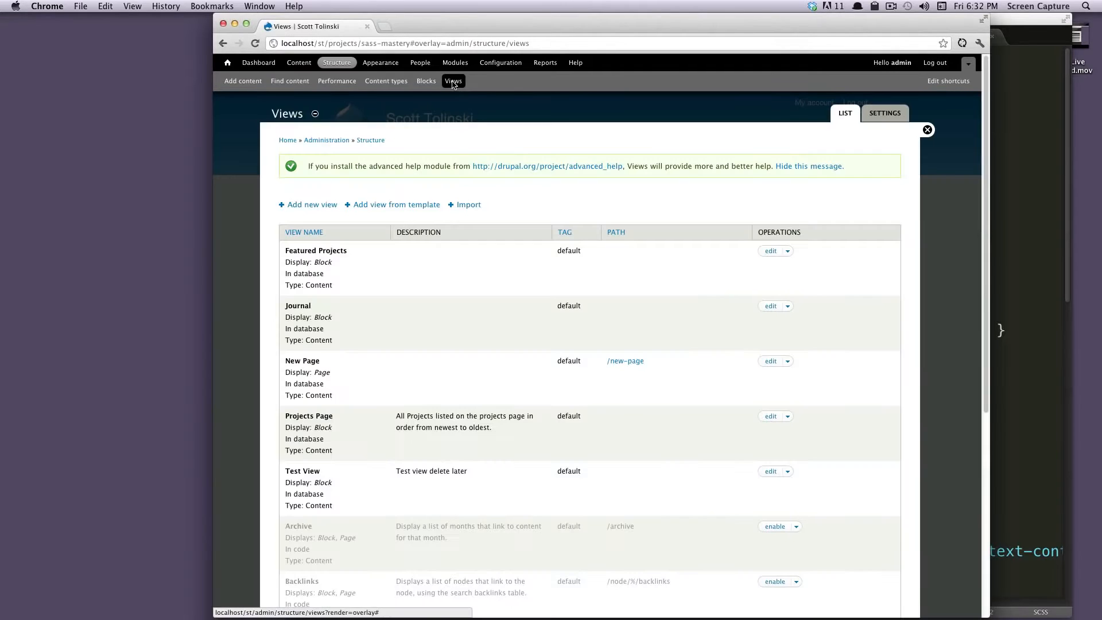
left_click(299, 204)
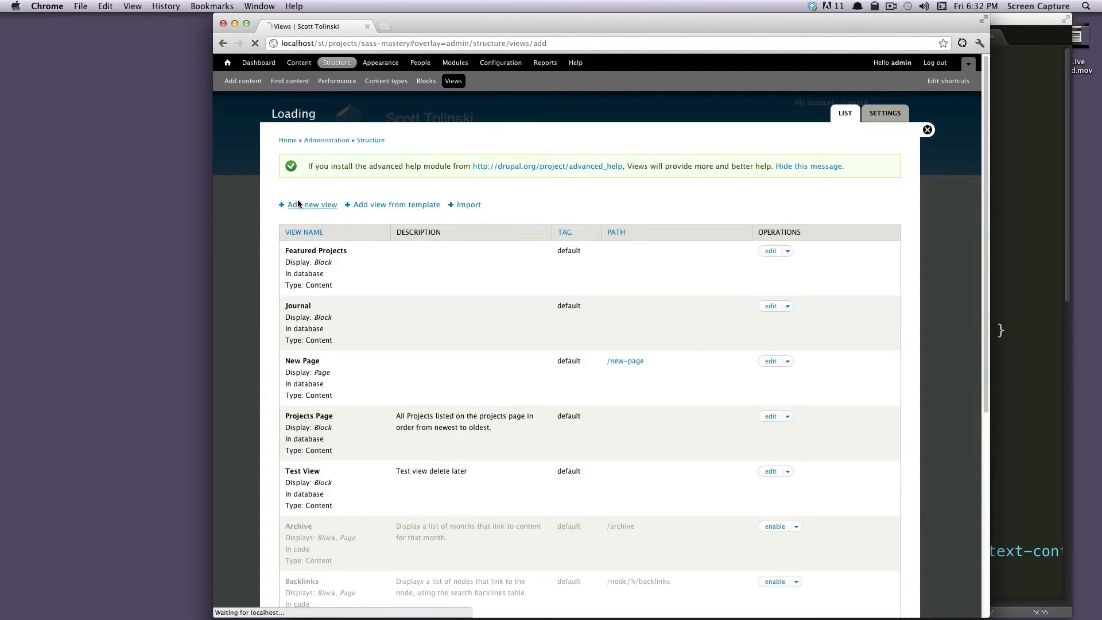
left_click(292, 257)
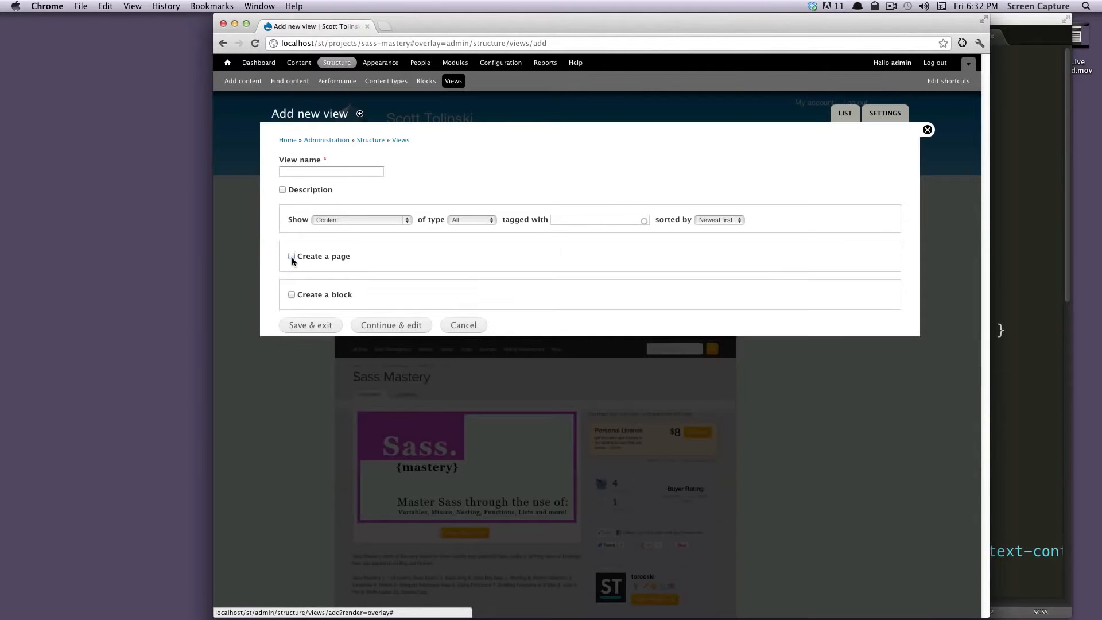
left_click(291, 294)
left_click(329, 323)
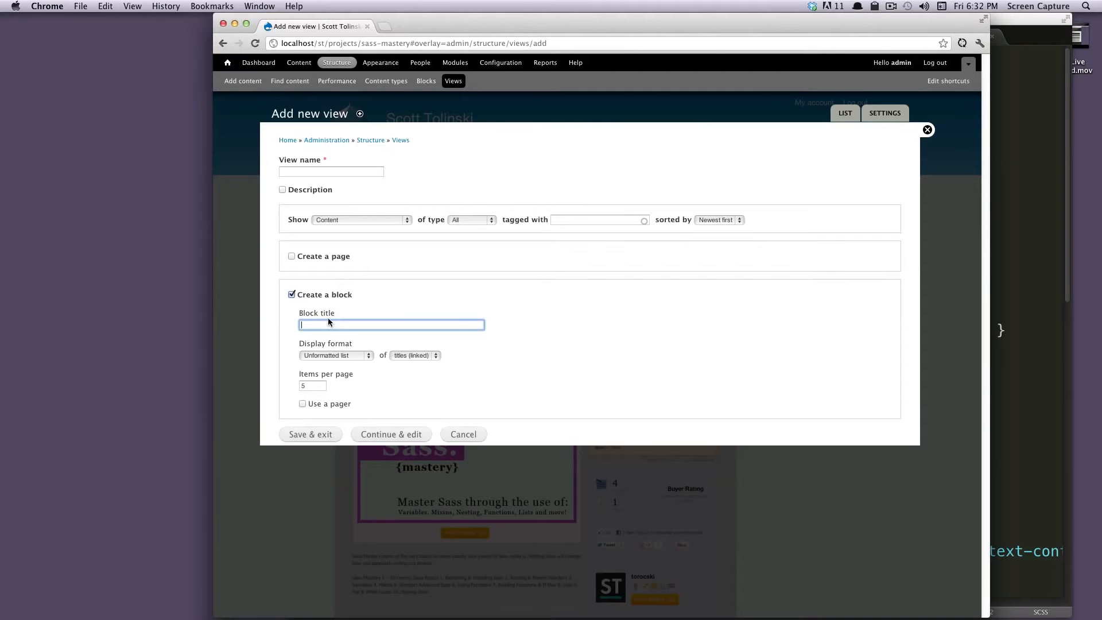
left_click(297, 171)
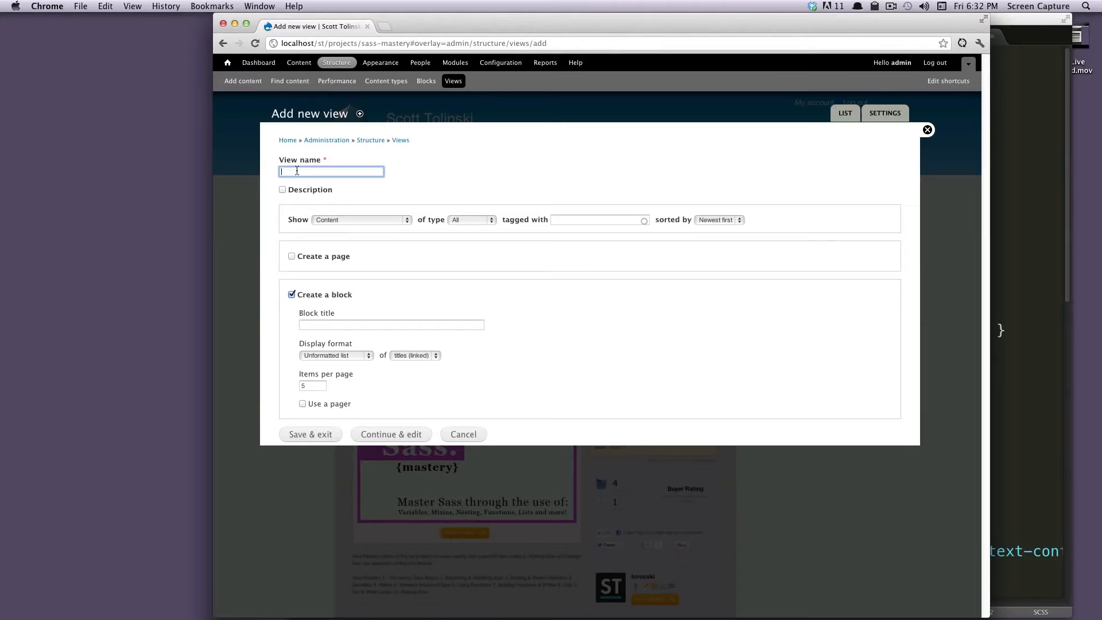
type("Project")
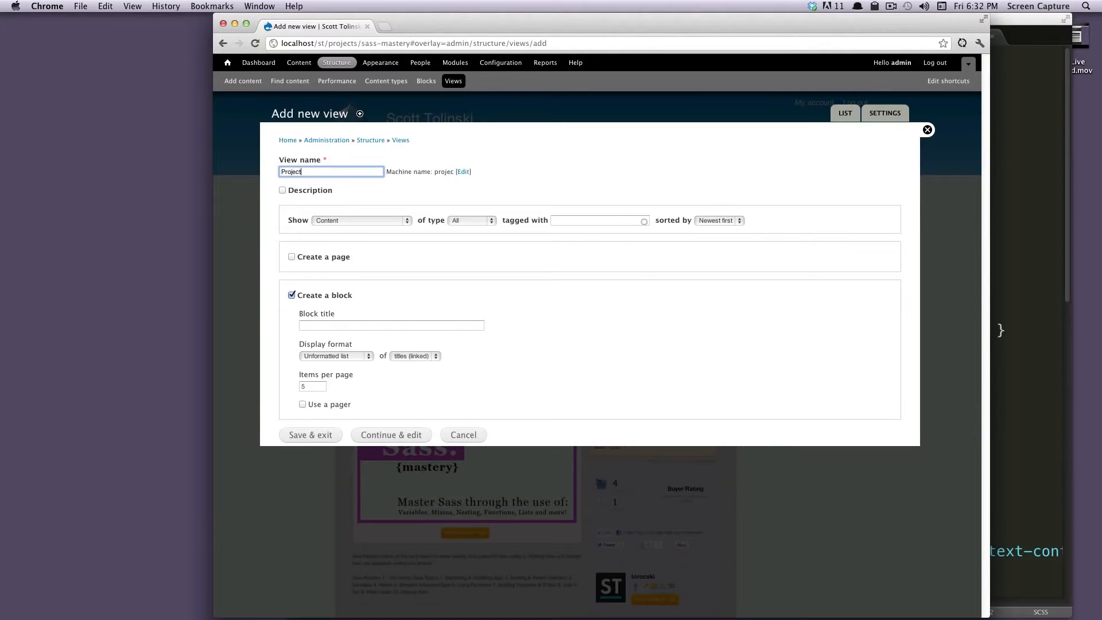
type(" Side Info")
Leave the block title blank, set the block to 1 item per page, and continue to the view's full edit form
left_click(309, 326)
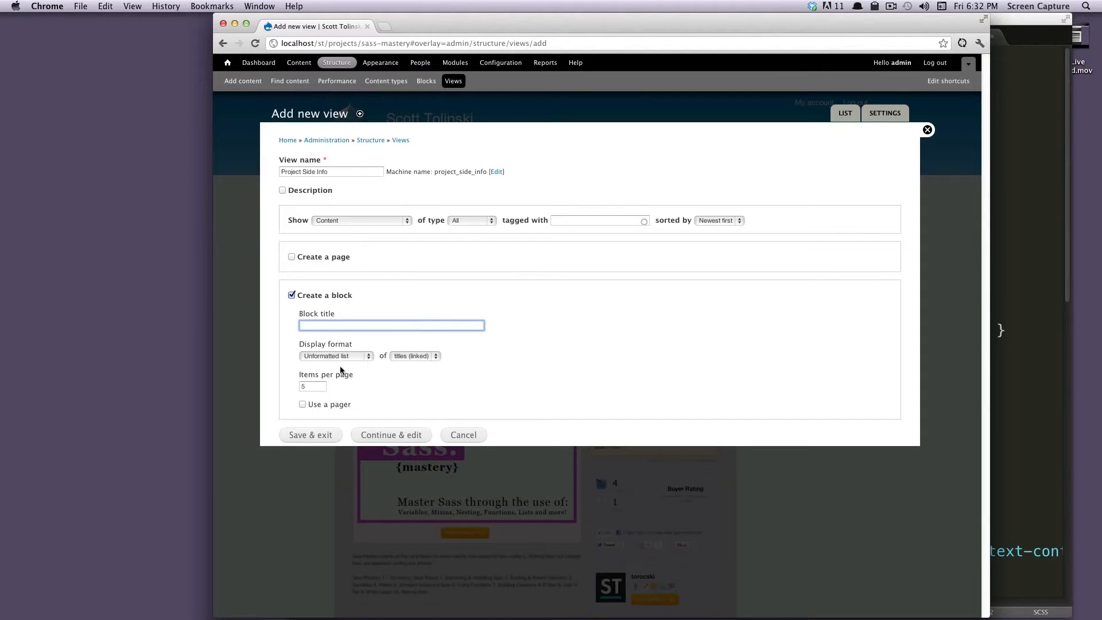
key("Tab")
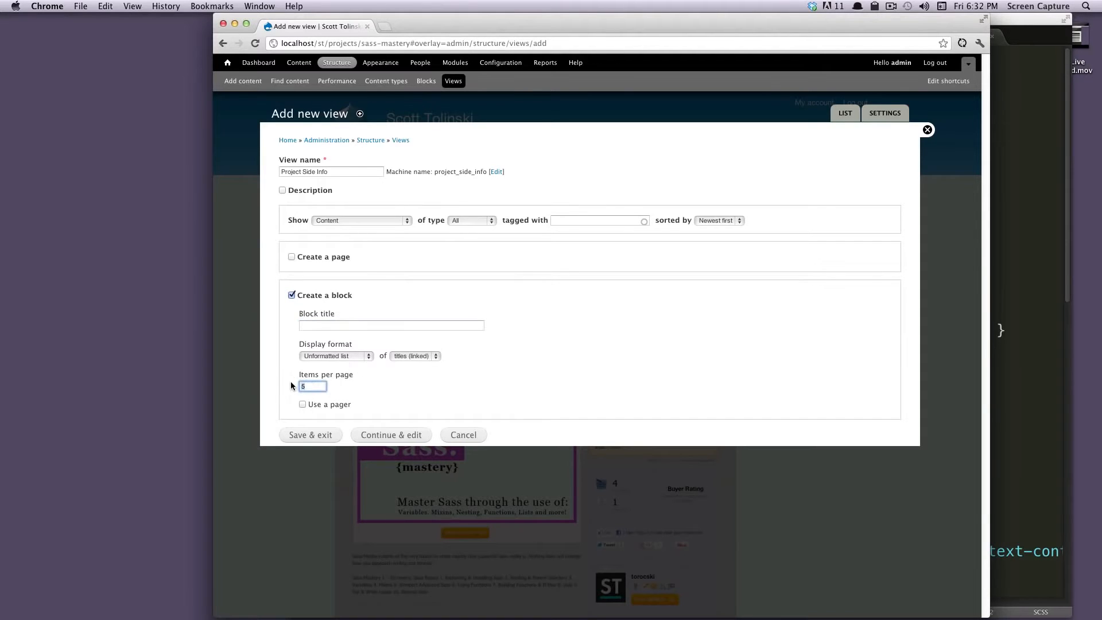
type("1")
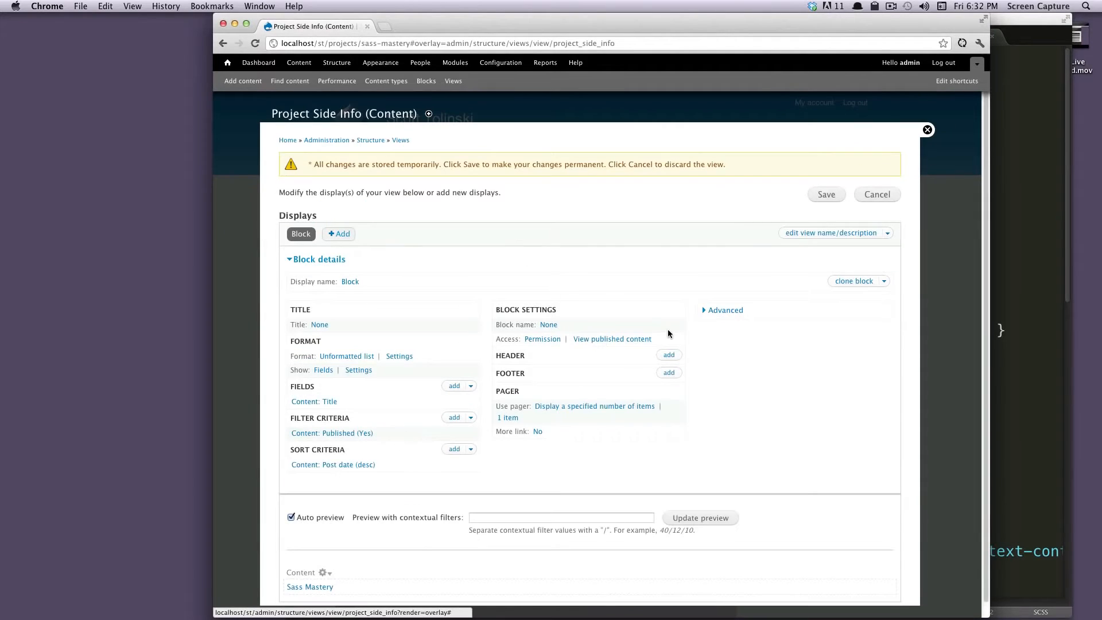
Review the new view's filter, title field, pager and sort criteria settings
scroll(669, 334, "down", 1)
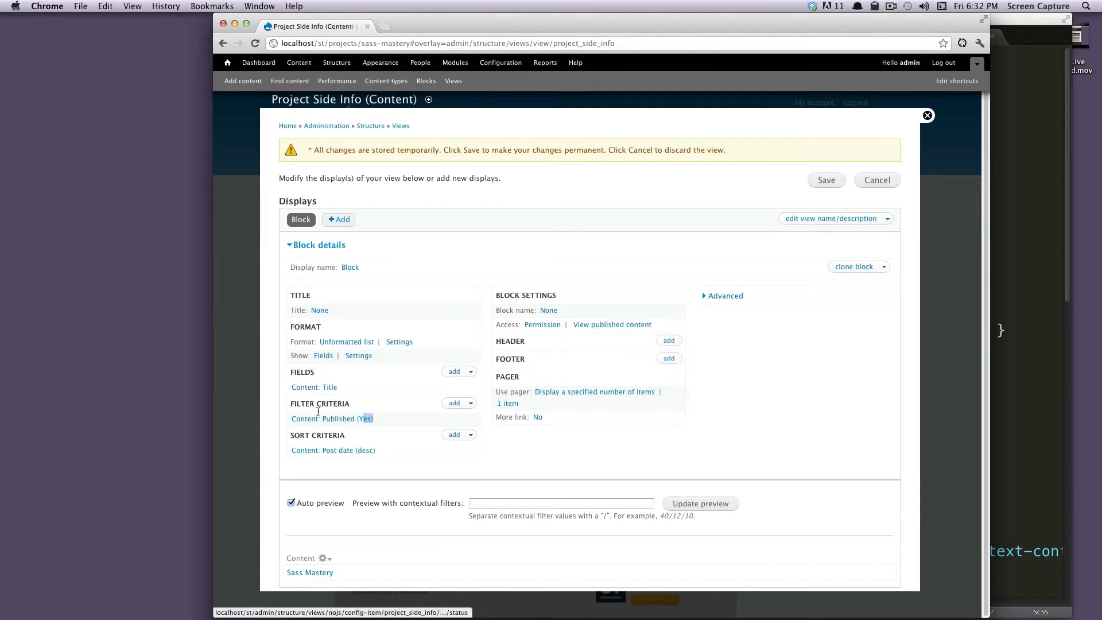
left_click_drag(373, 419, 266, 381)
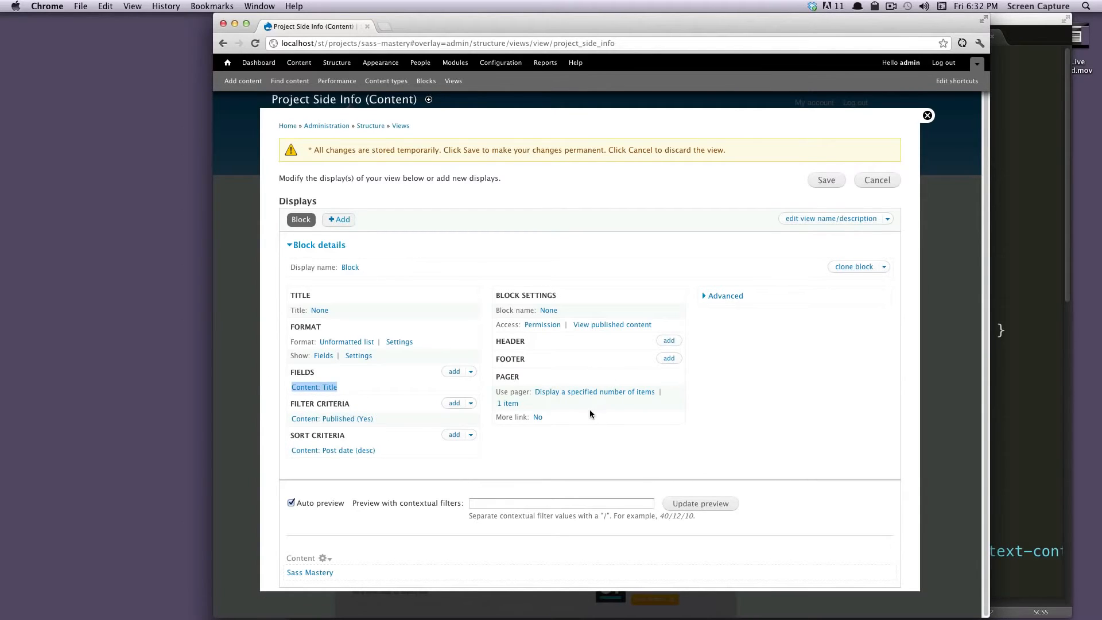
left_click_drag(525, 405, 498, 402)
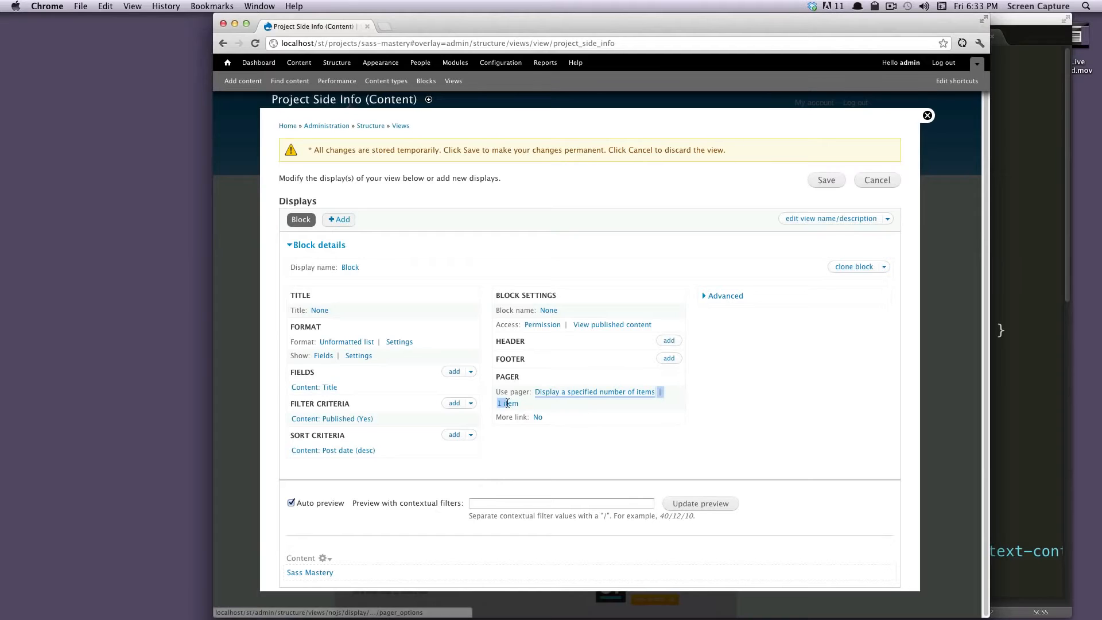
left_click_drag(378, 451, 283, 446)
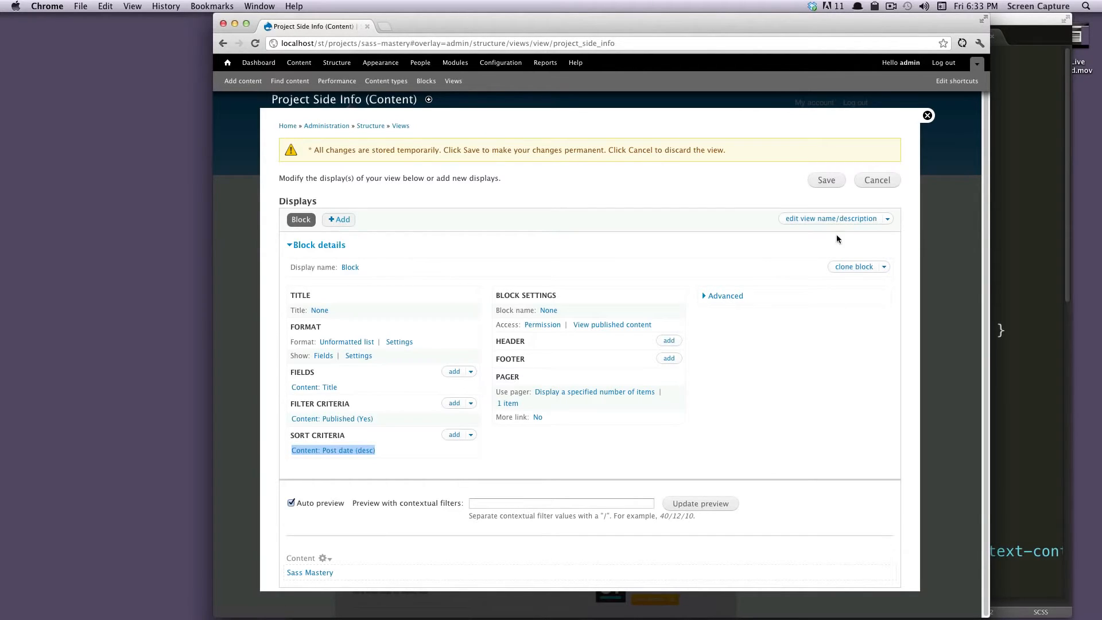
Rename the view's block display to Project Side Info and save the view
left_click(352, 268)
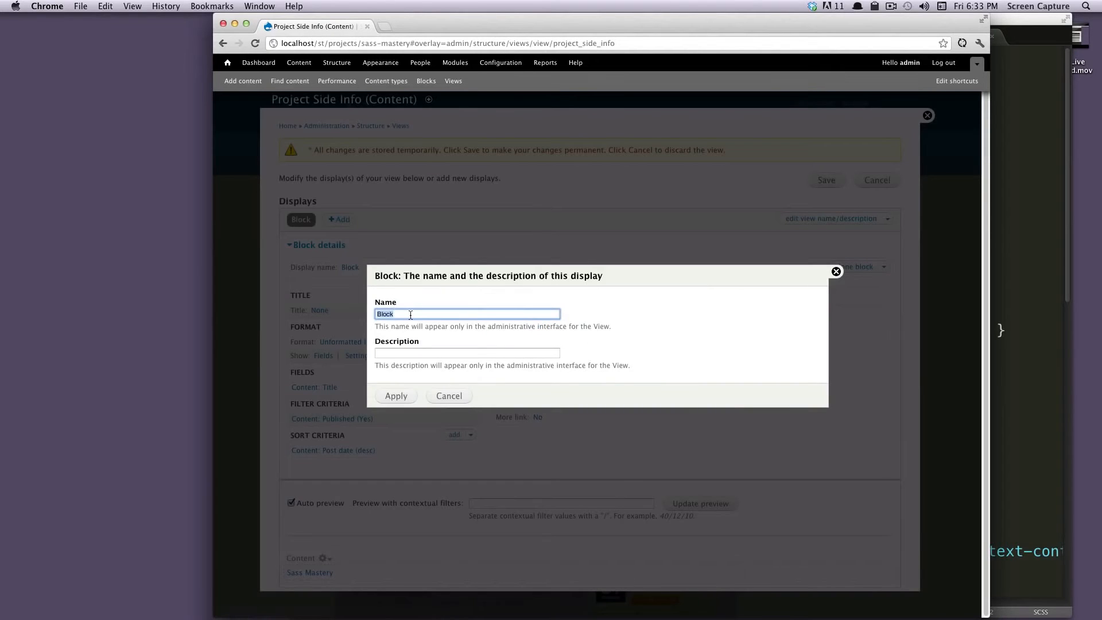
type("Project Side Info")
left_click(390, 395)
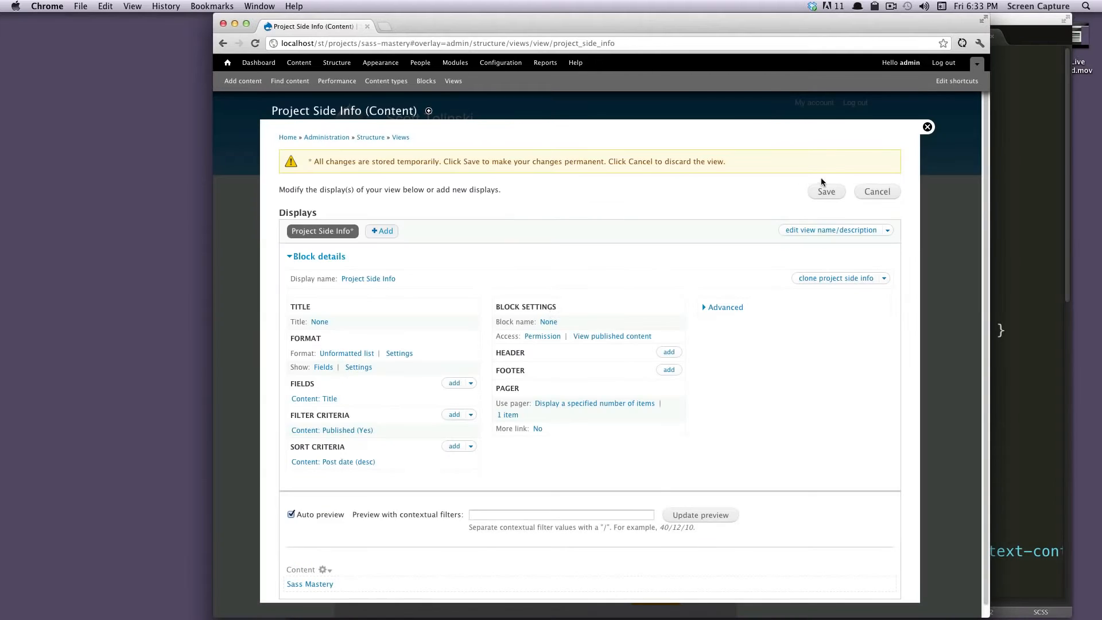
left_click(816, 190)
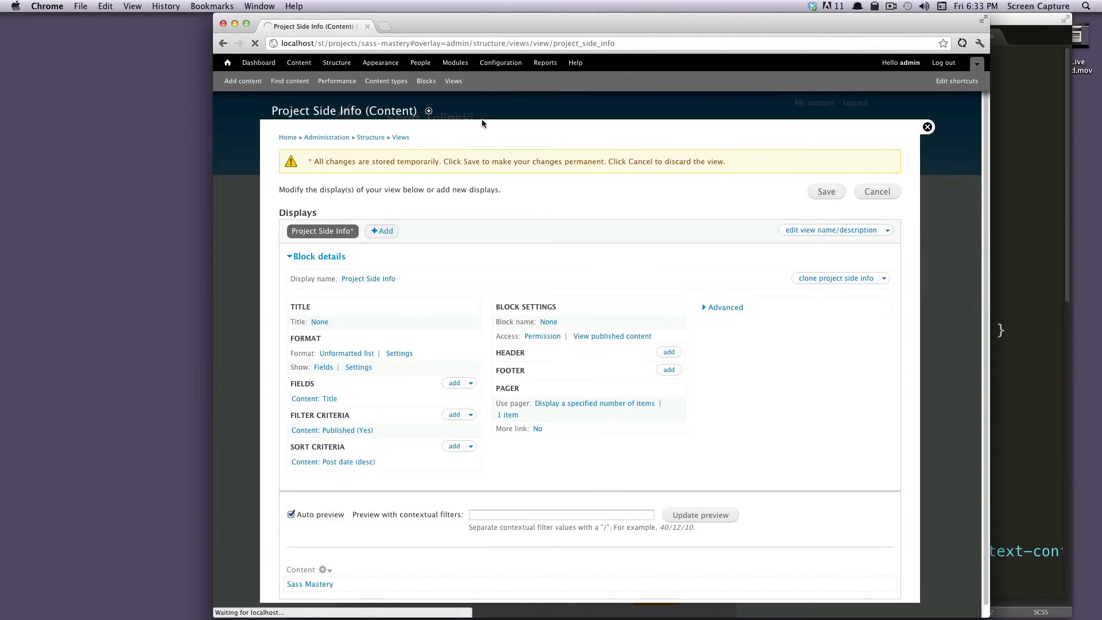
Open the Blocks page in a new tab, assign the Project Side Info view block to the Sidebar first region, and save the blocks
right_click(426, 81)
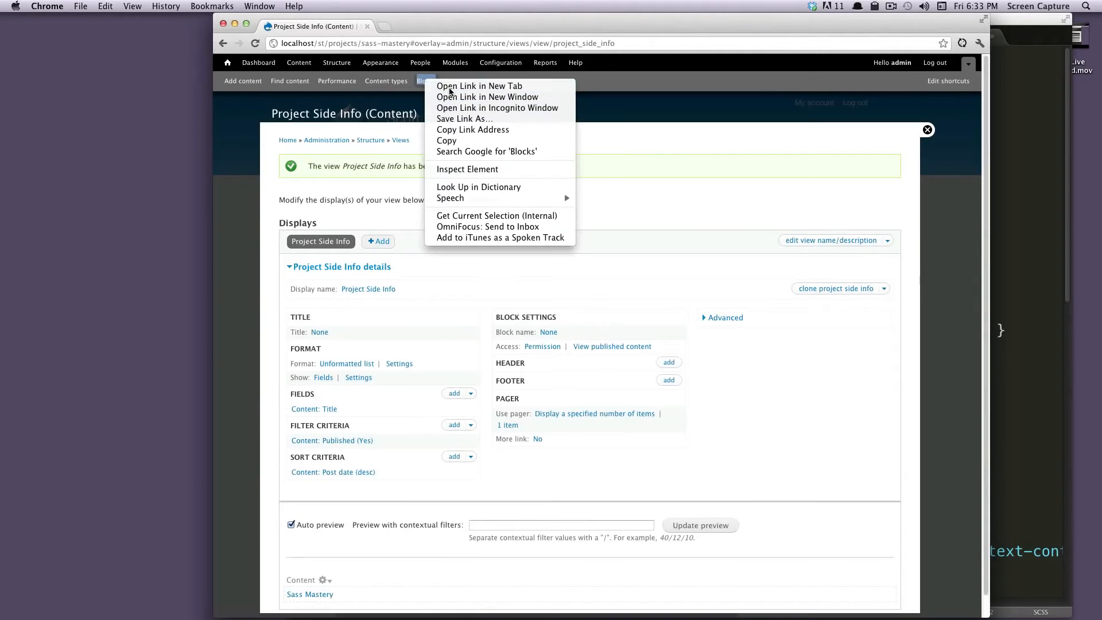
left_click(446, 86)
left_click(432, 25)
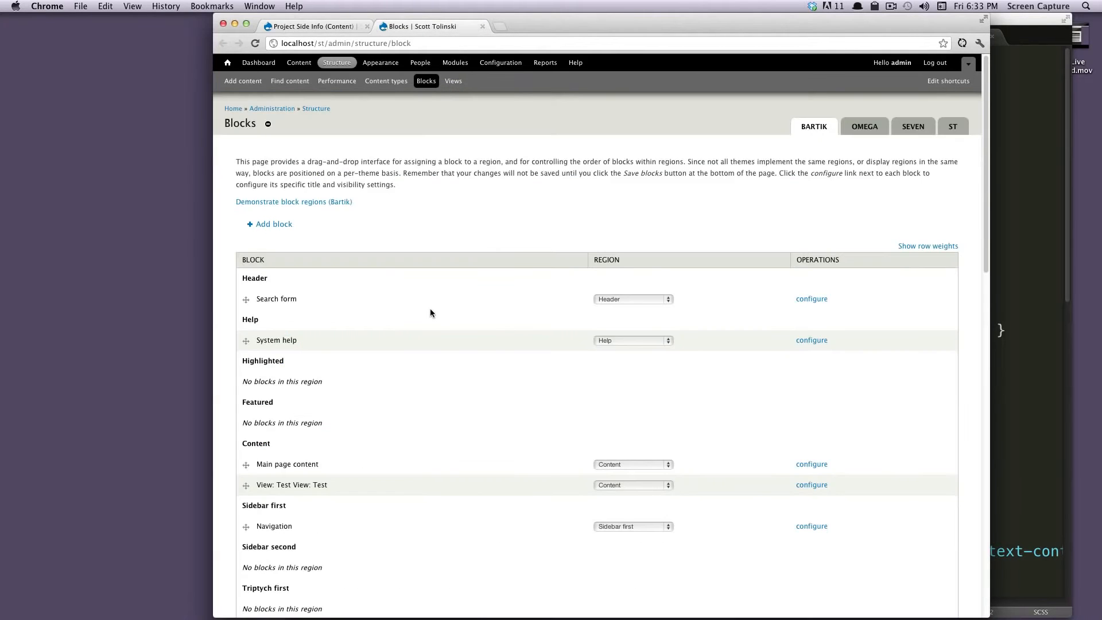
scroll(430, 309, "down", 10)
scroll(436, 317, "down", 10)
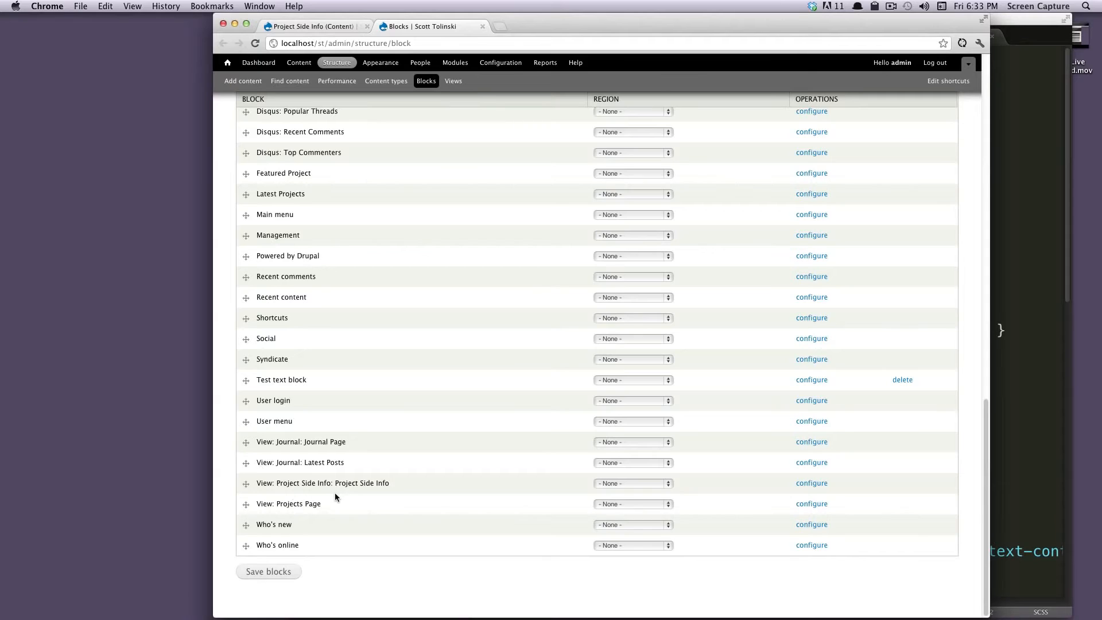
left_click_drag(329, 485, 416, 480)
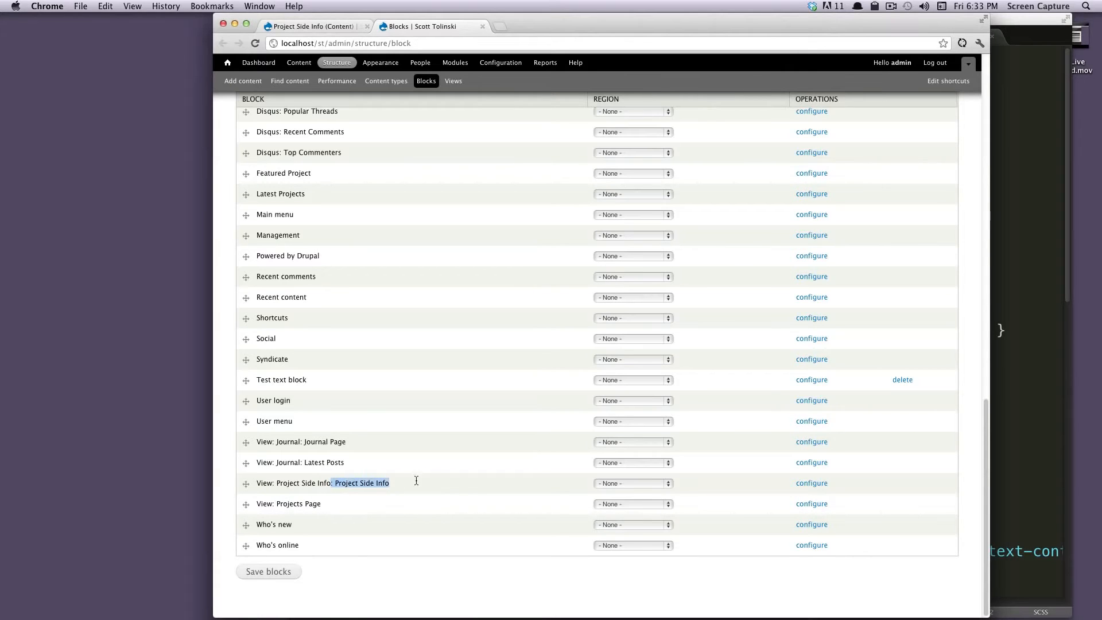
left_click(637, 486)
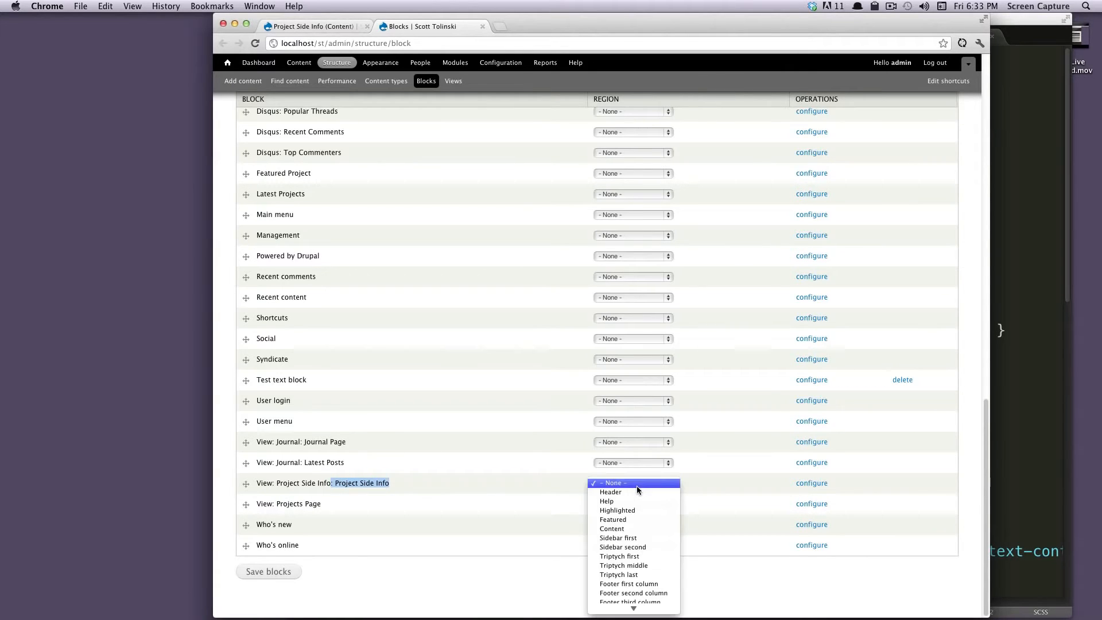
left_click(650, 538)
left_click(261, 572)
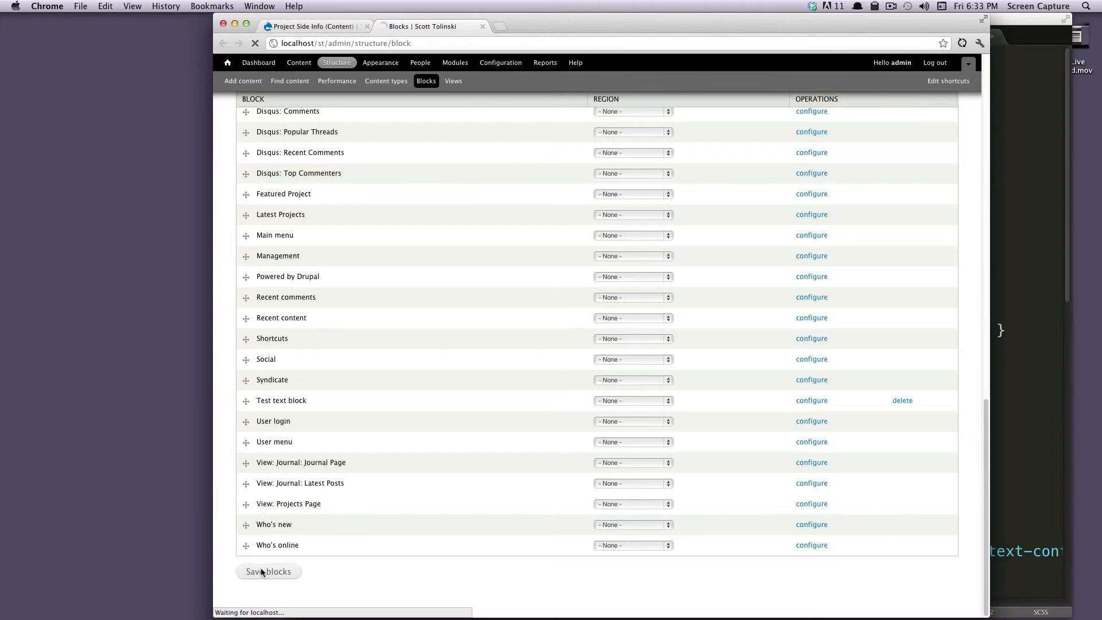
Open the Project Side Info block's configuration, check the project page's URL path, and restrict the block to only the listed pages
scroll(415, 391, "down", 5)
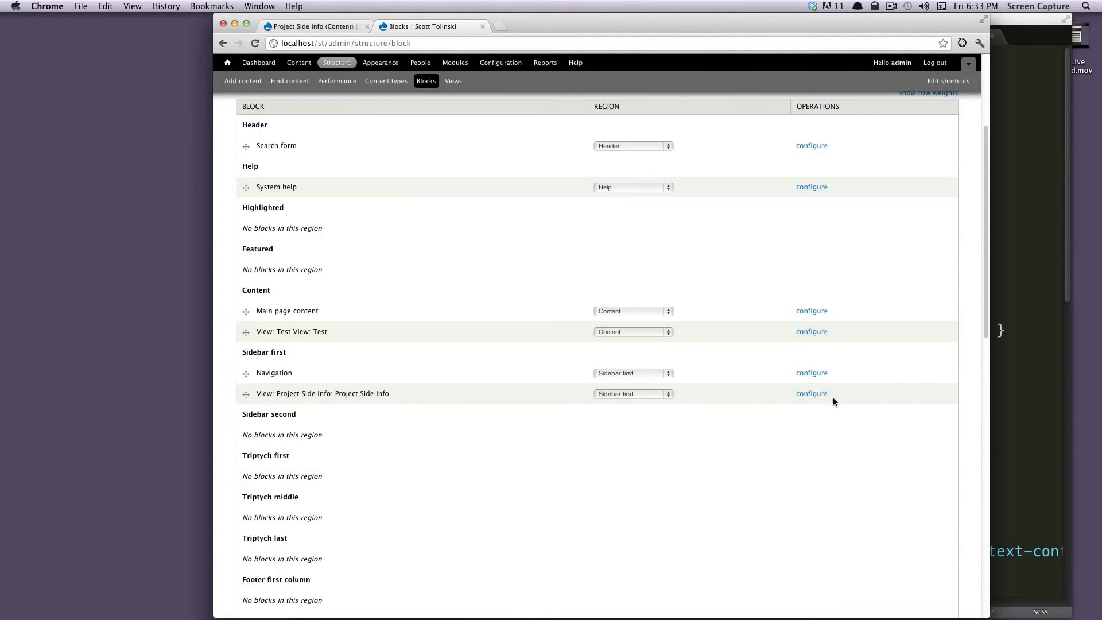
left_click(819, 396)
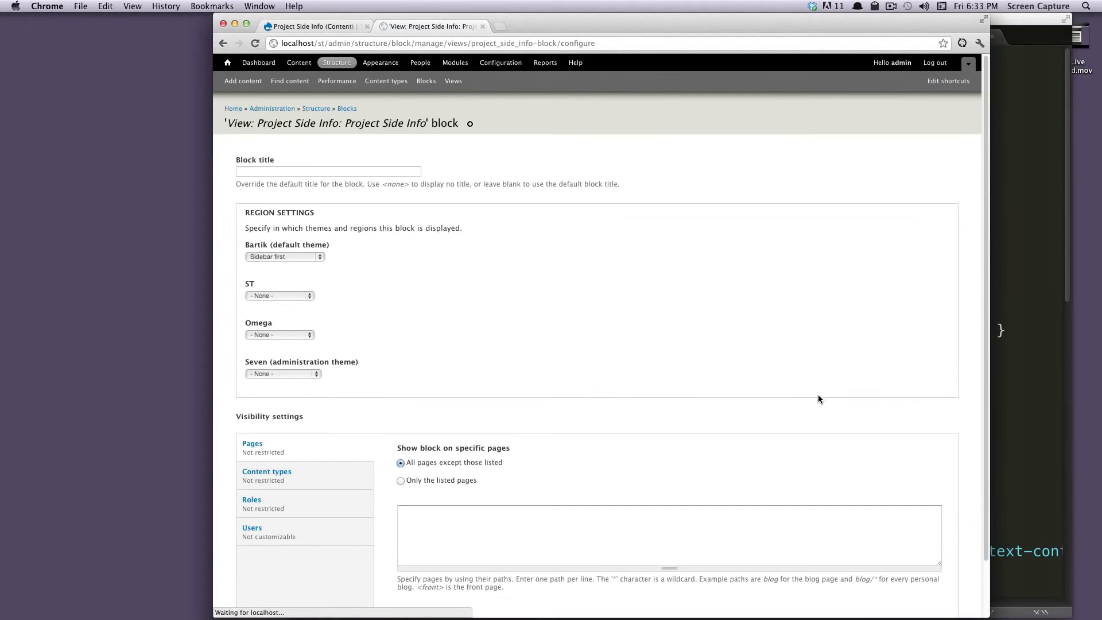
left_click(325, 26)
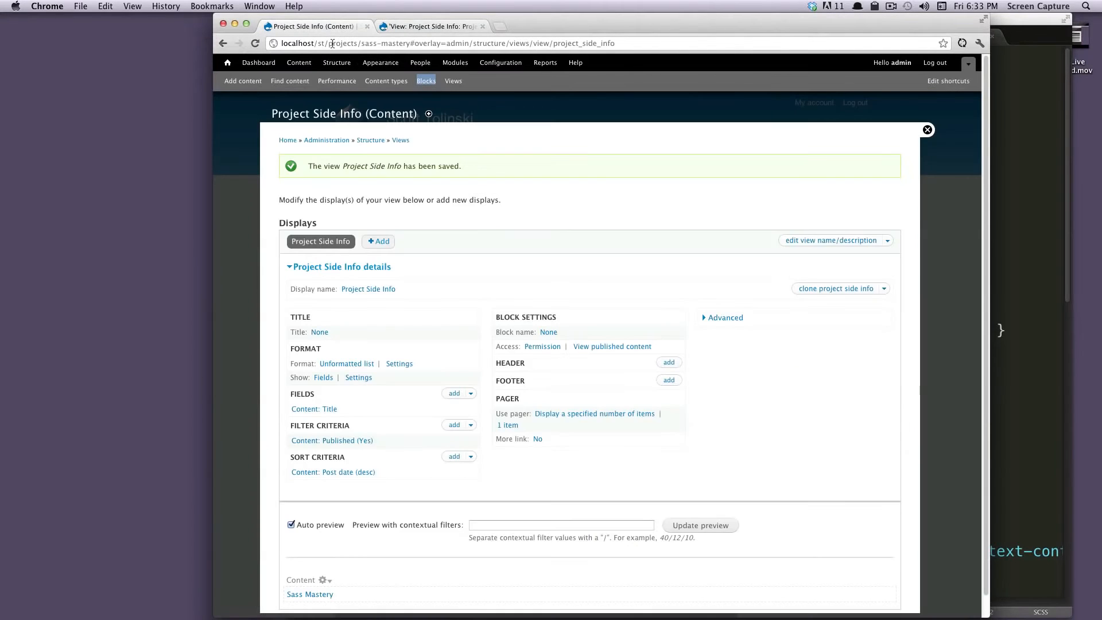
left_click_drag(329, 43, 356, 43)
left_click(410, 26)
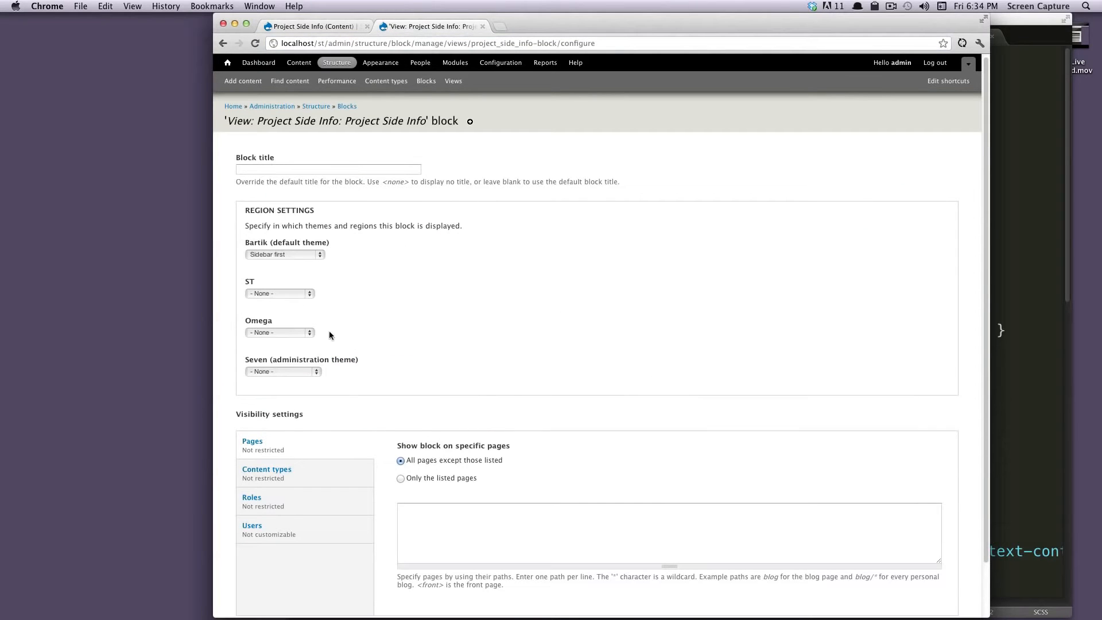
scroll(356, 350, "down", 2)
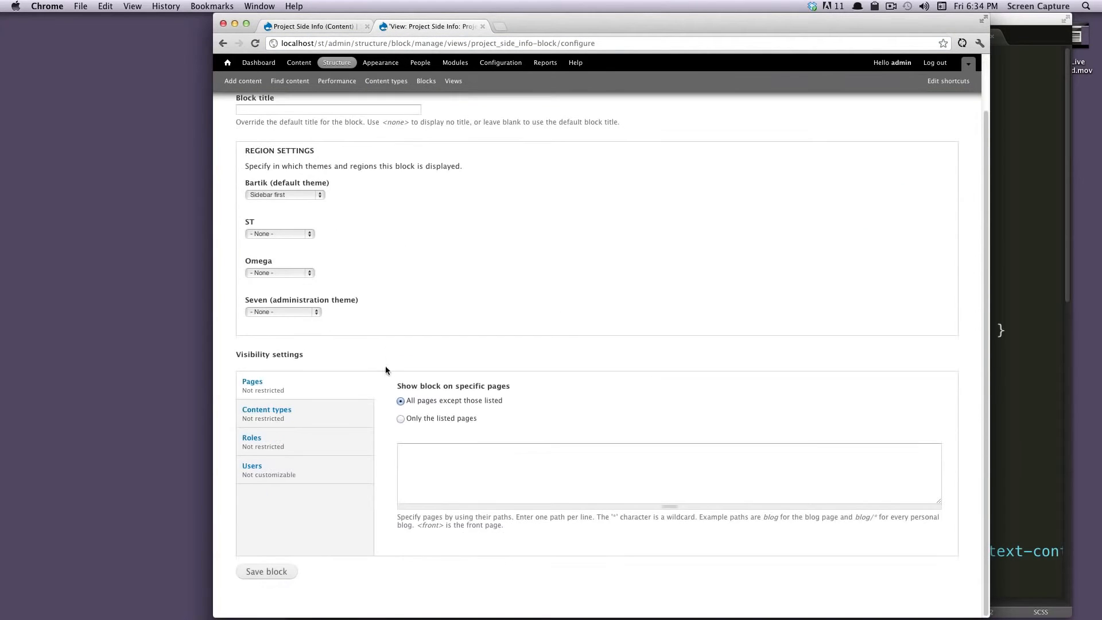
left_click(297, 232)
left_click(296, 234)
left_click(401, 418)
left_click(453, 481)
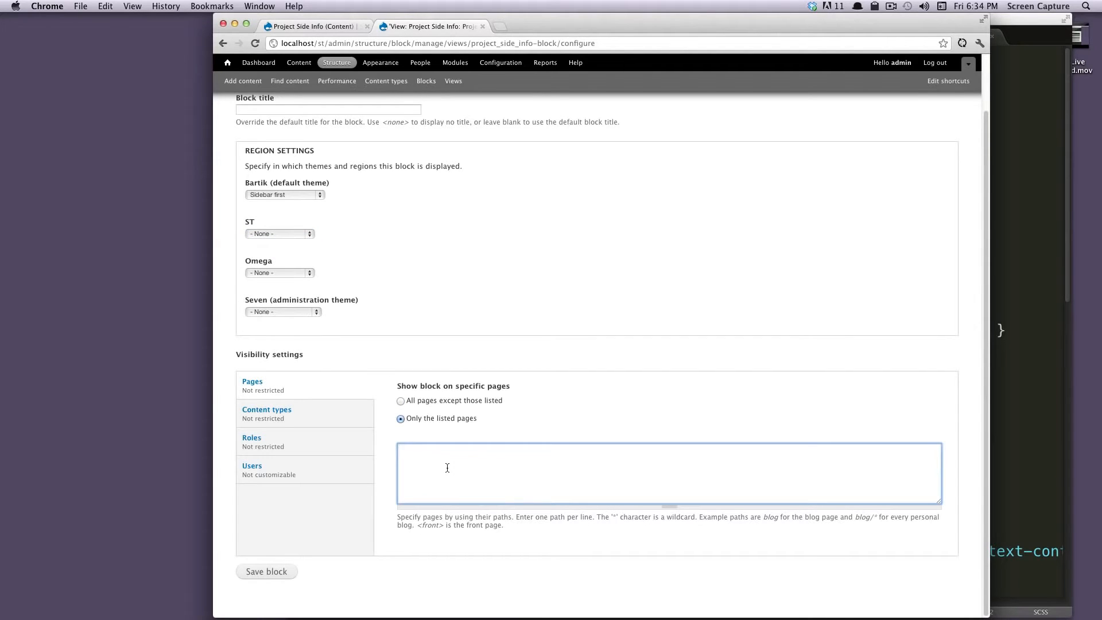
Enter projects and projects/* on separate lines as the pages where the block appears
type("projects ")
type("pro")
type("ject")
Remove the plain projects line from the block's page list, keeping only projects/*
left_click_drag(435, 452, 377, 453)
left_click(430, 455)
left_click(431, 463)
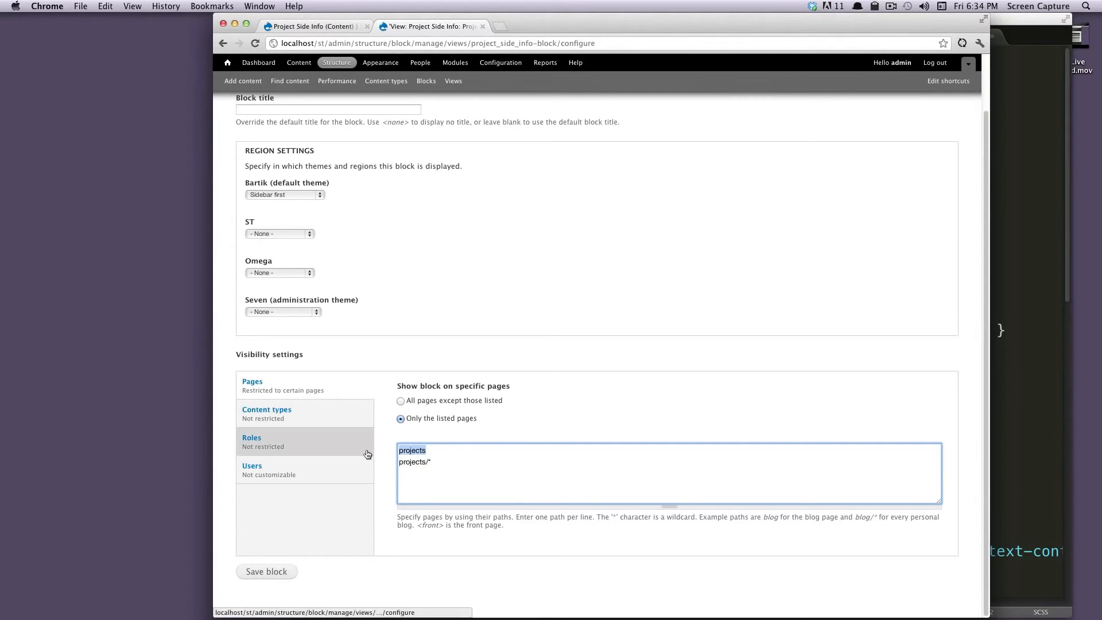
key("BackSpace")
key("Delete")
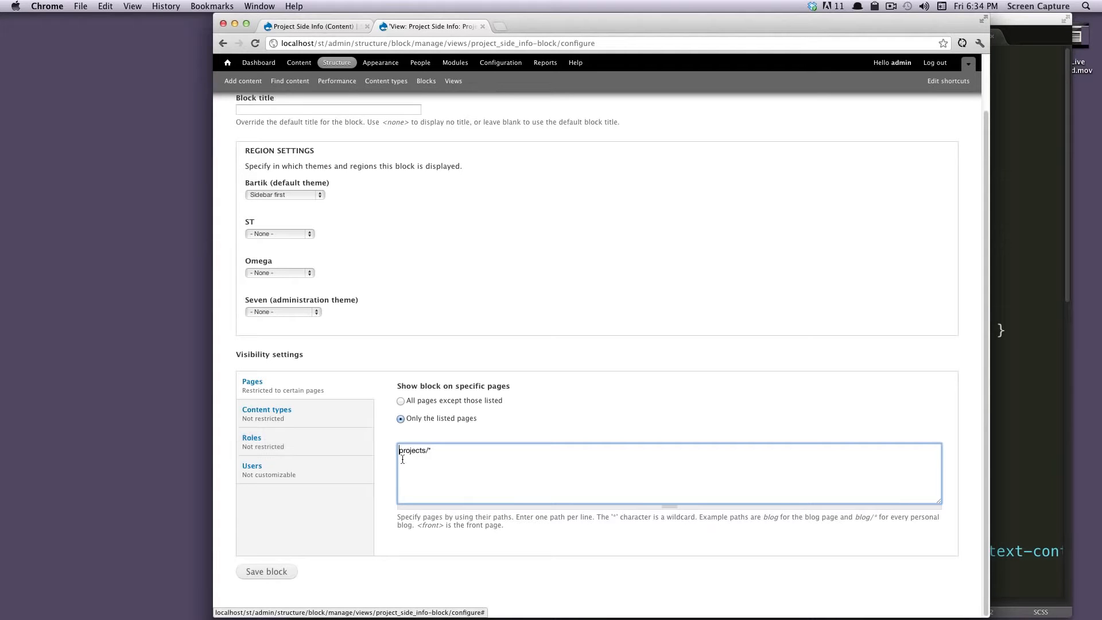
Compare the projects/* pattern with the Sass Mastery page's address, and save the block configuration
left_click_drag(431, 452, 410, 452)
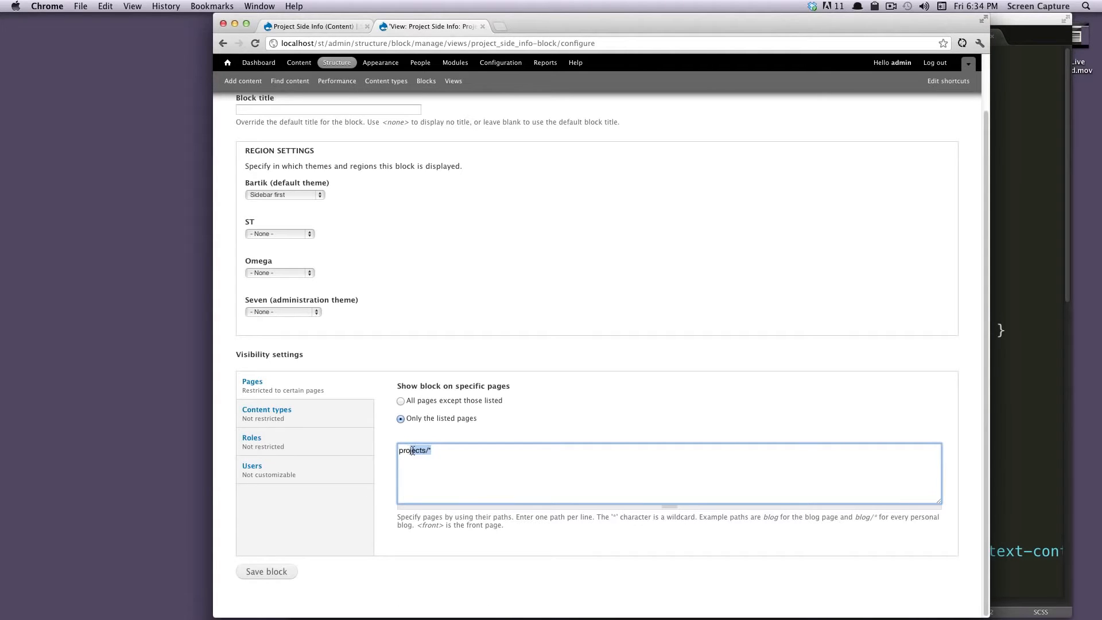
left_click(305, 28)
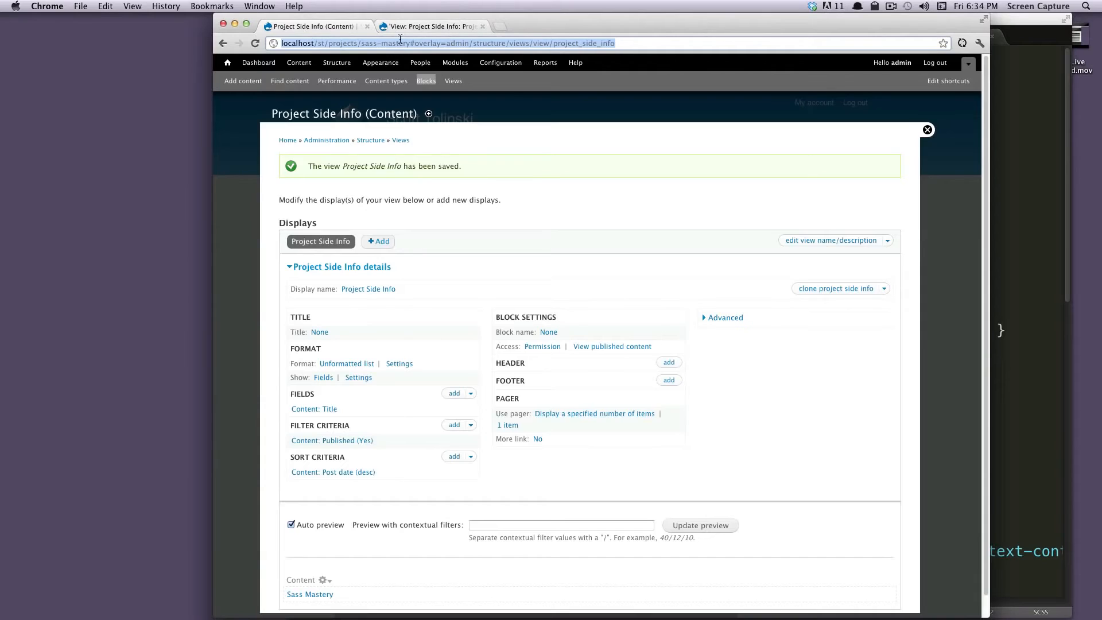
left_click(448, 29)
left_click(444, 456)
left_click_drag(444, 456, 395, 448)
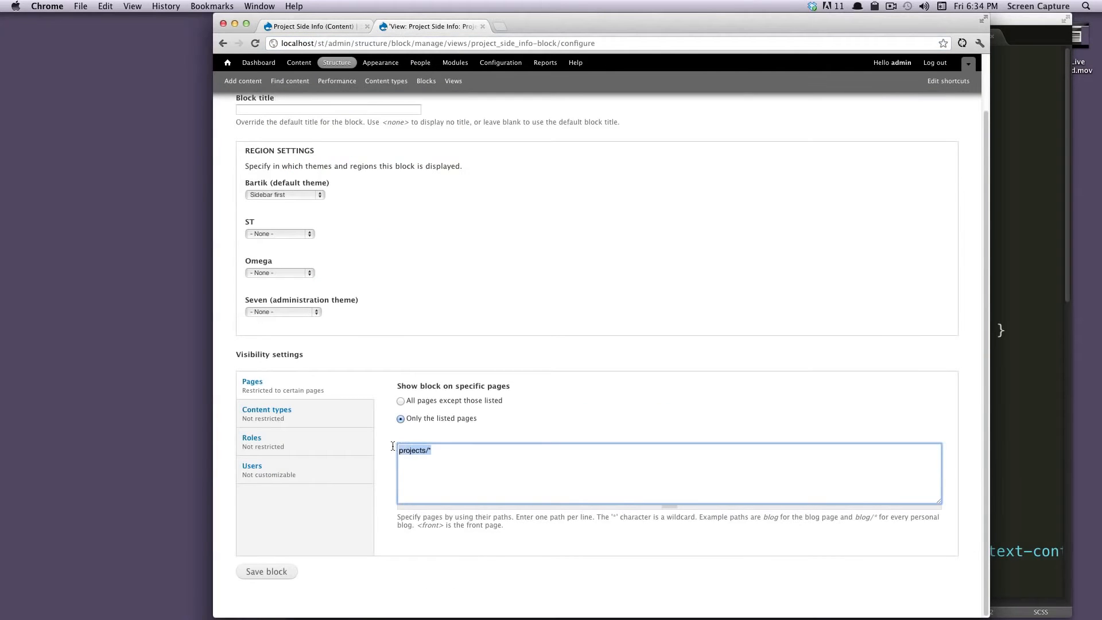
left_click(427, 450)
left_click(268, 573)
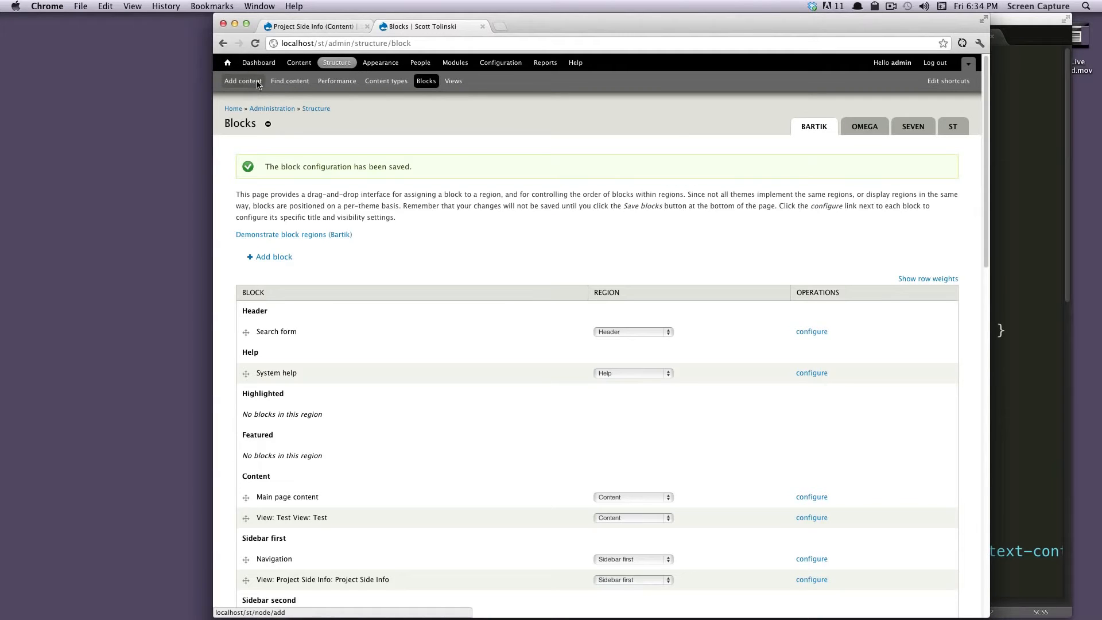
Open the Sass Mastery and Perpetua Boutique Organique project pages to compare their sidebar block, and return to Sass Mastery
left_click(281, 83)
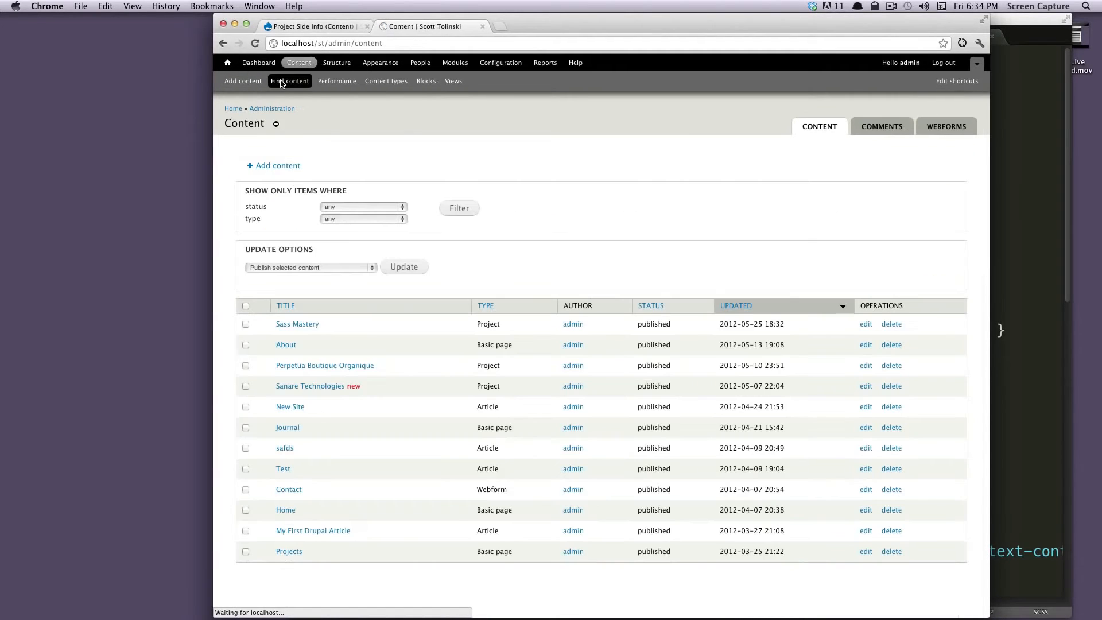
left_click(305, 326)
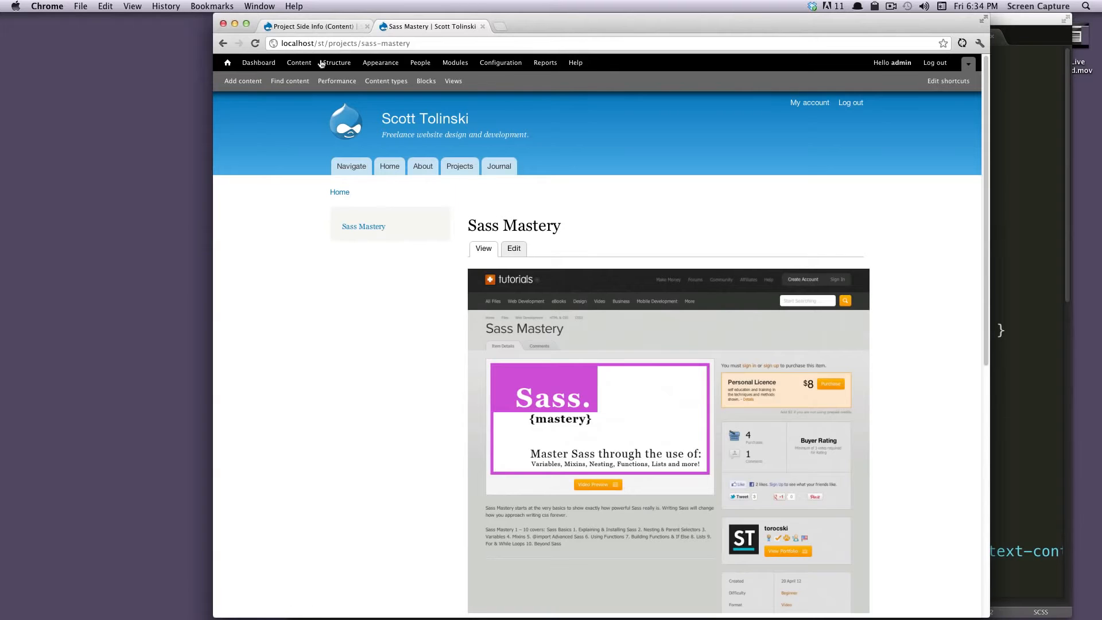
left_click(290, 81)
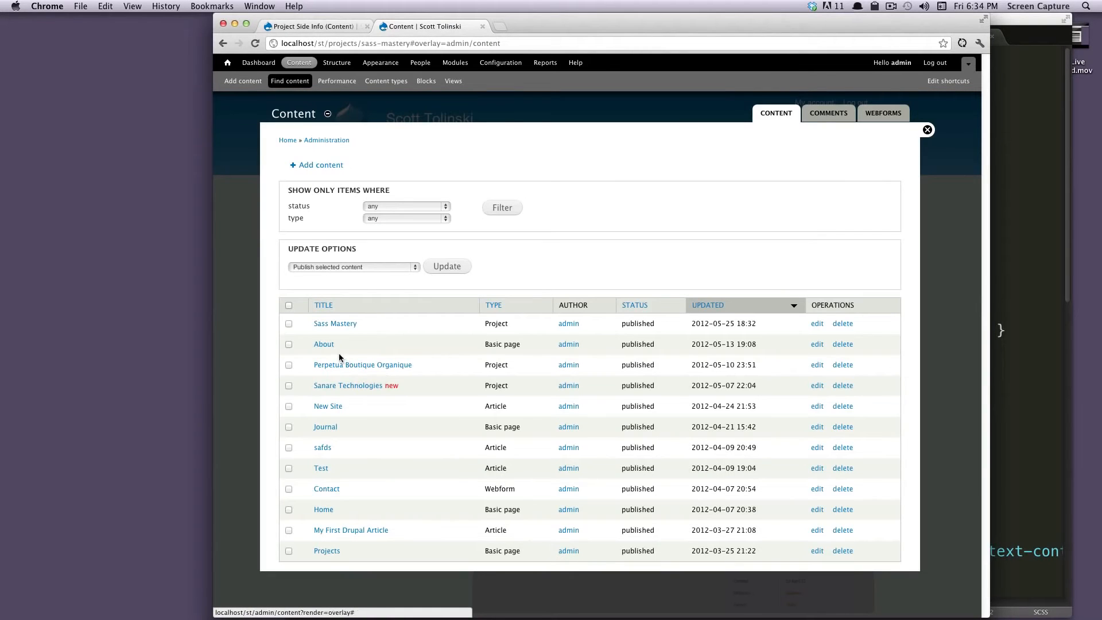
left_click(333, 366)
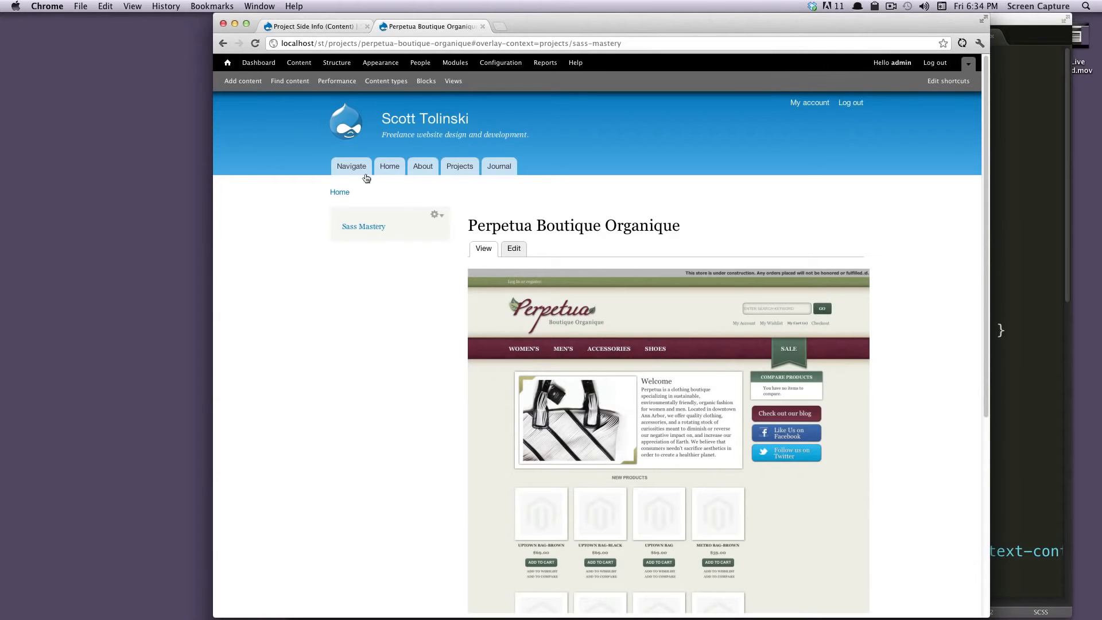
left_click(221, 45)
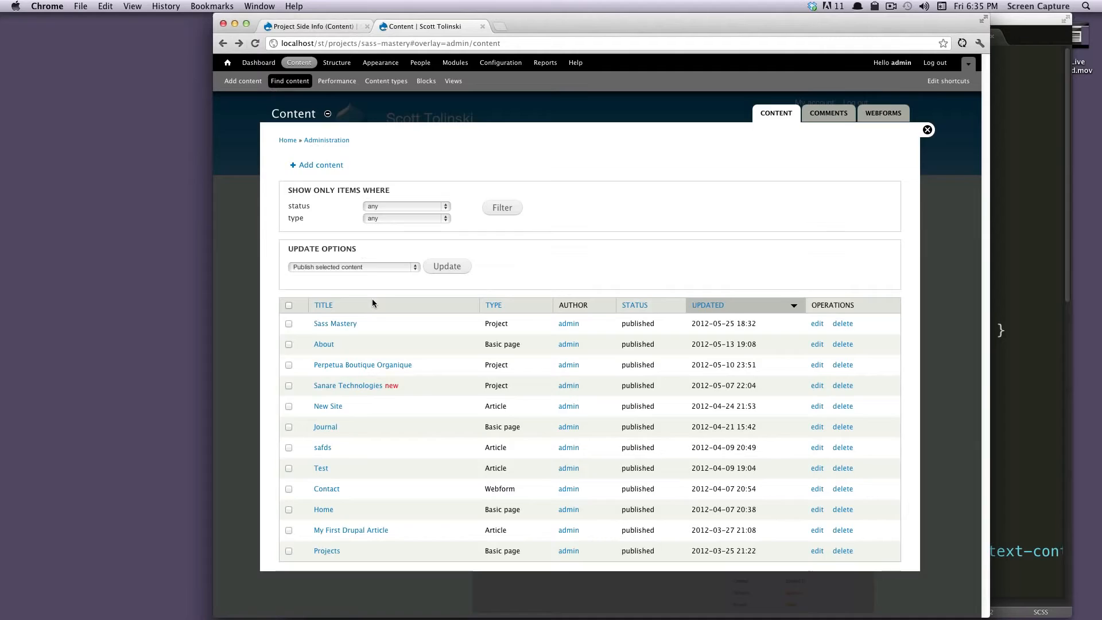
left_click(340, 323)
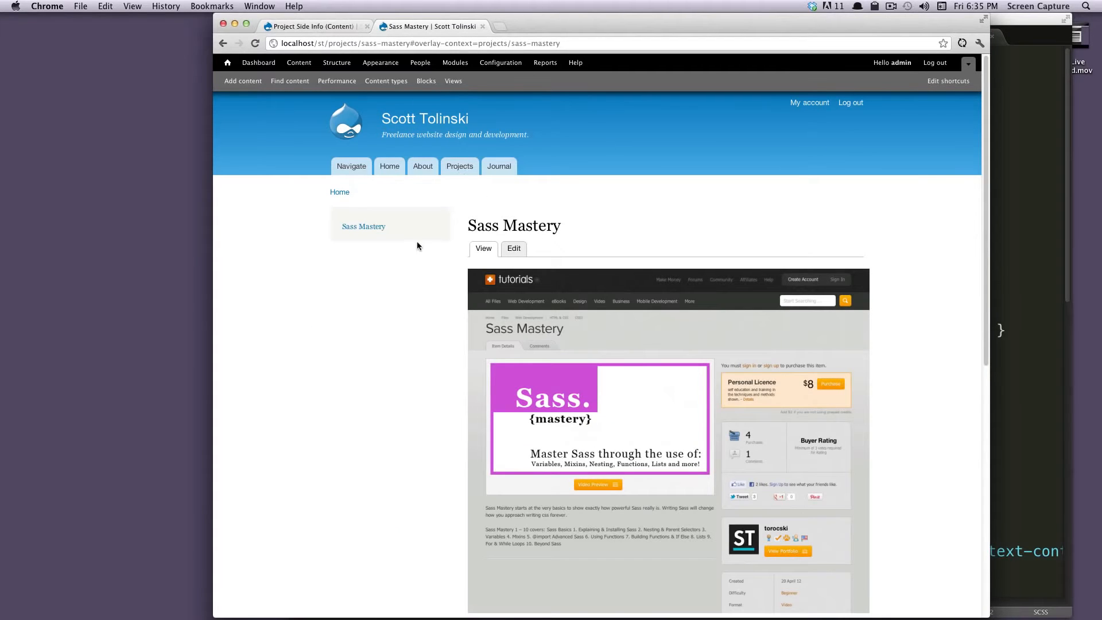
Compare the Project Side Info view's settings and preview with the sidebar block on the Sass Mastery page
left_click(290, 26)
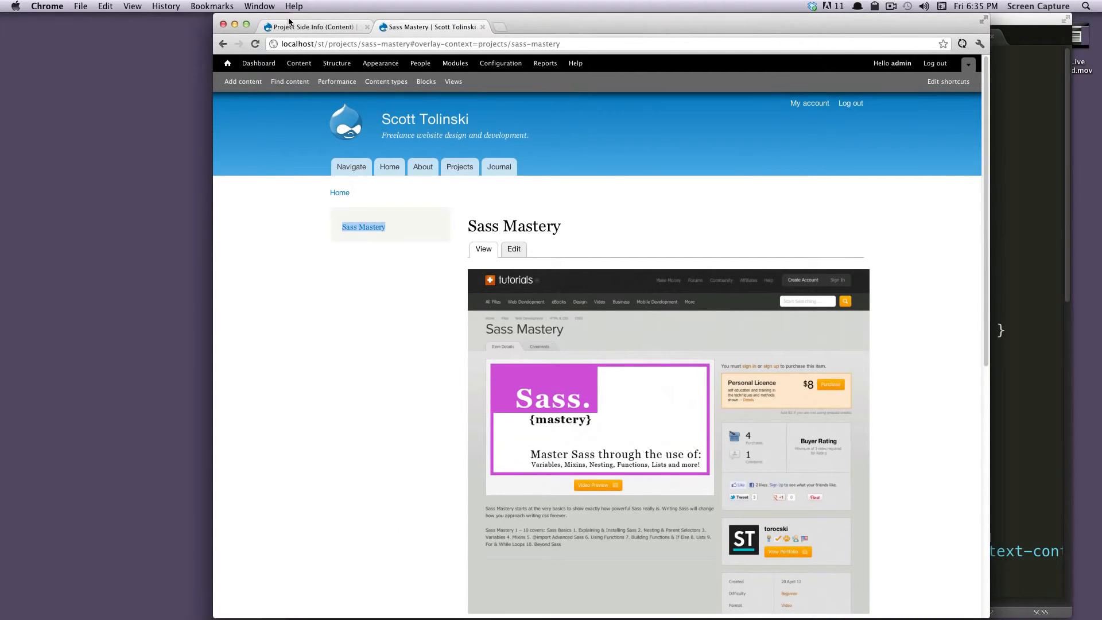
scroll(482, 375, "down", 1)
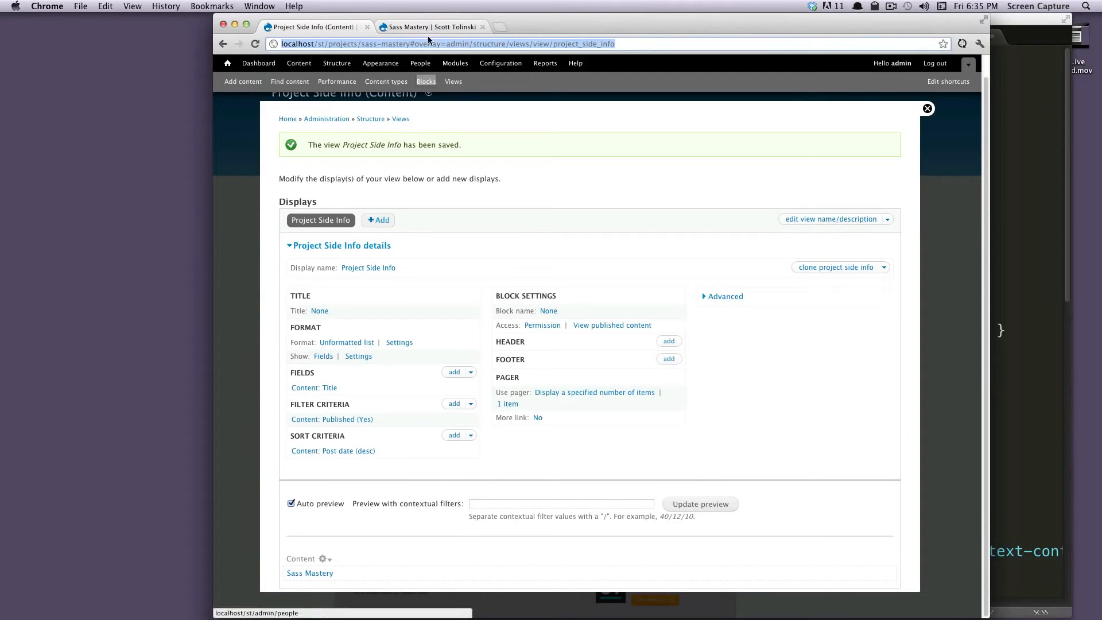
left_click(417, 26)
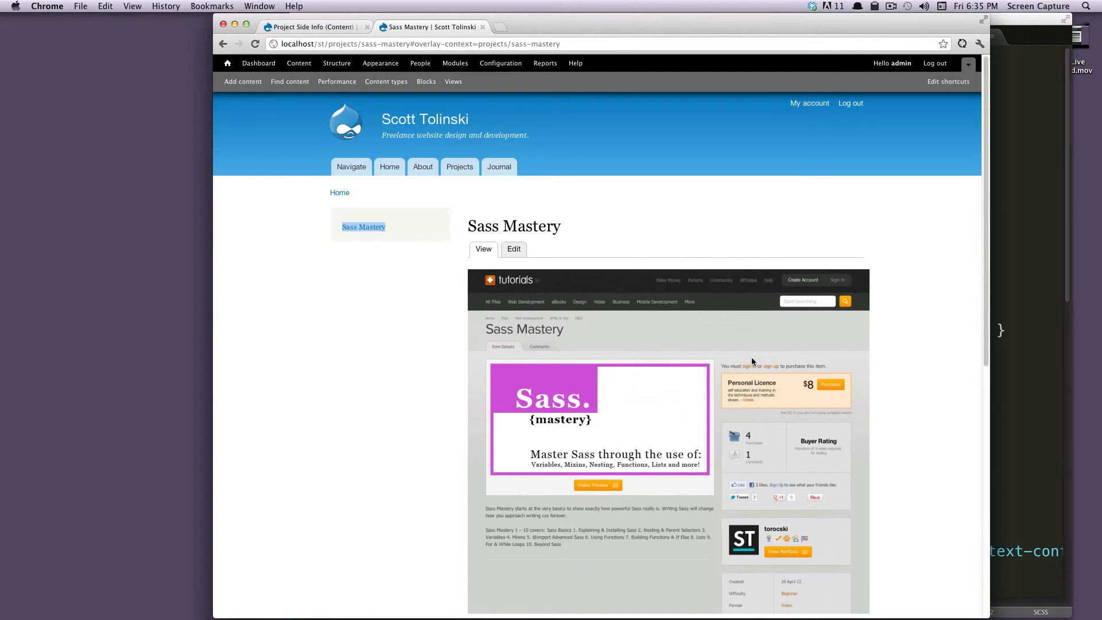
Add a Content: Nid contextual filter to the Project Side Info view for all displays
left_click(281, 29)
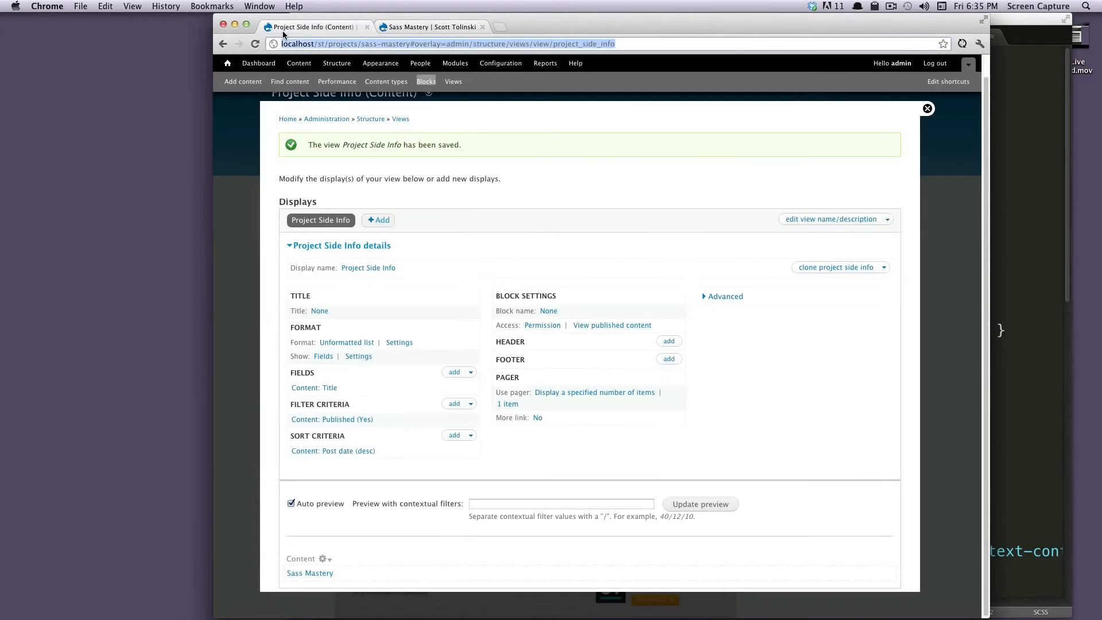
left_click(724, 298)
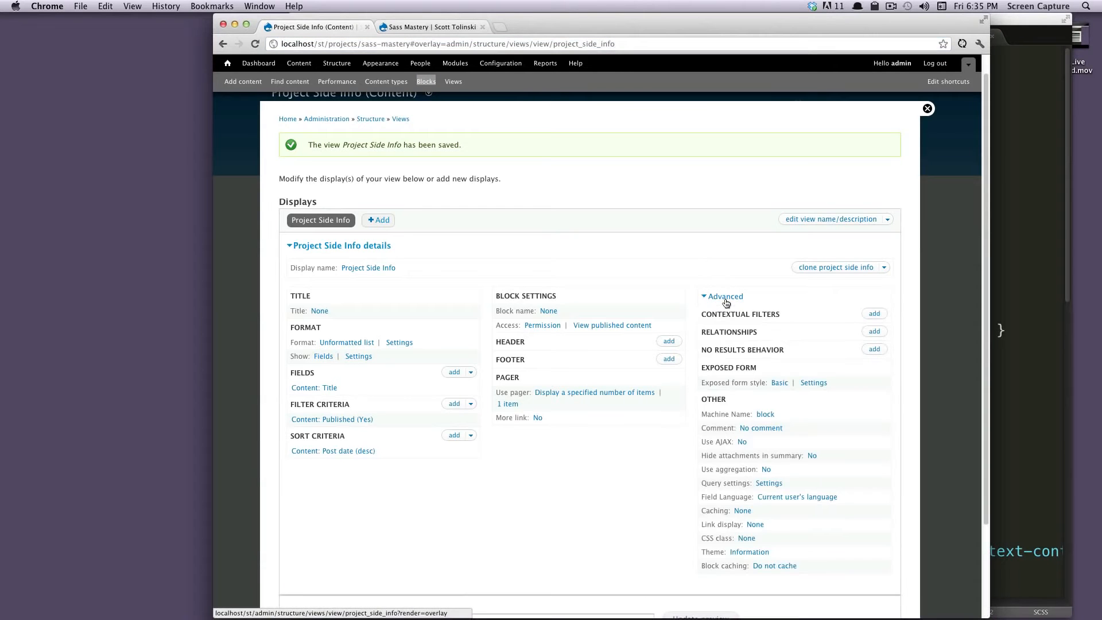
left_click(874, 315)
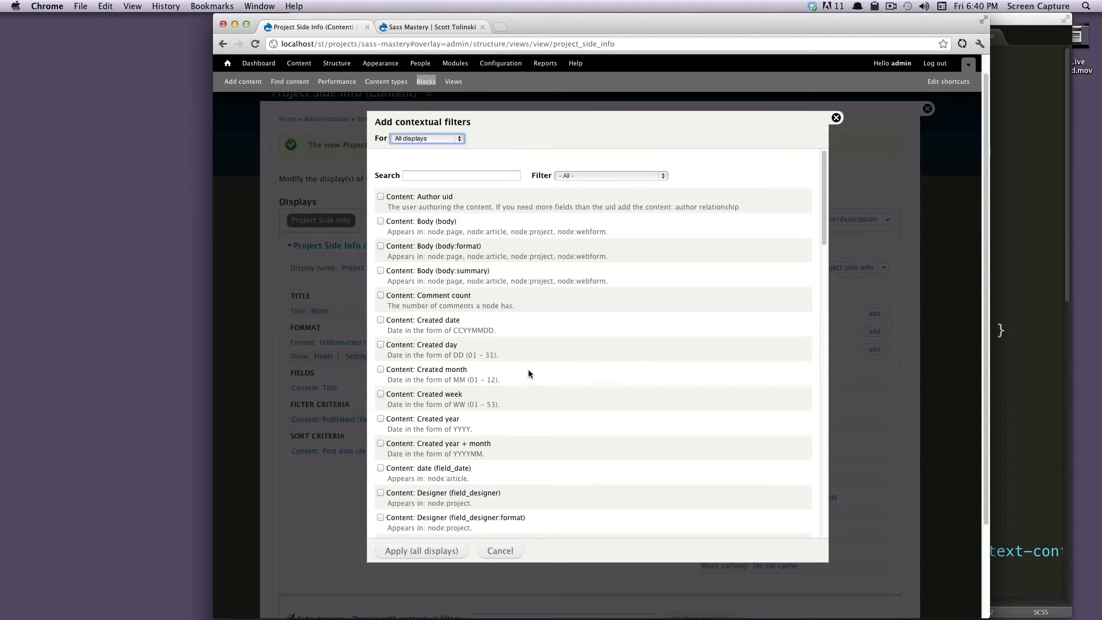
scroll(494, 376, "down", 4)
scroll(489, 383, "up", 4)
scroll(429, 346, "down", 10)
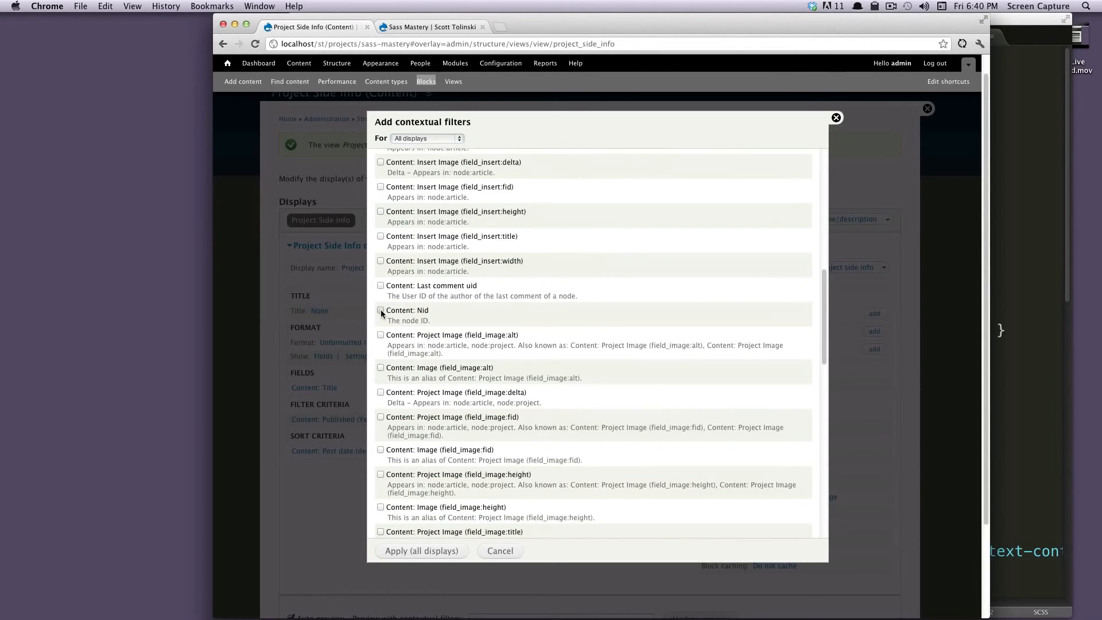
left_click(381, 310)
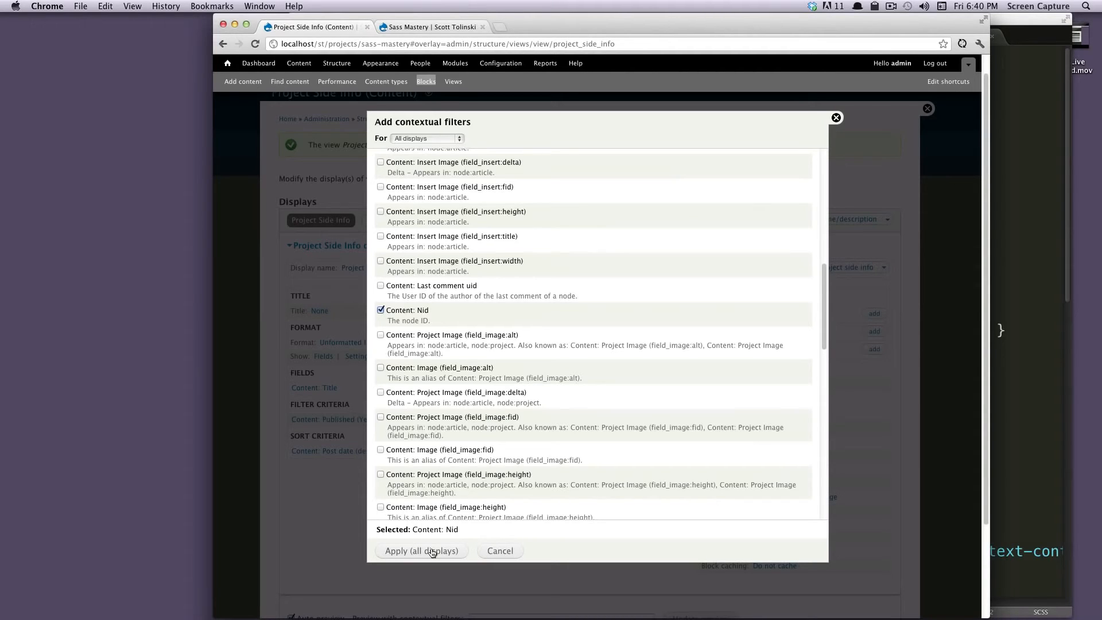
left_click(432, 552)
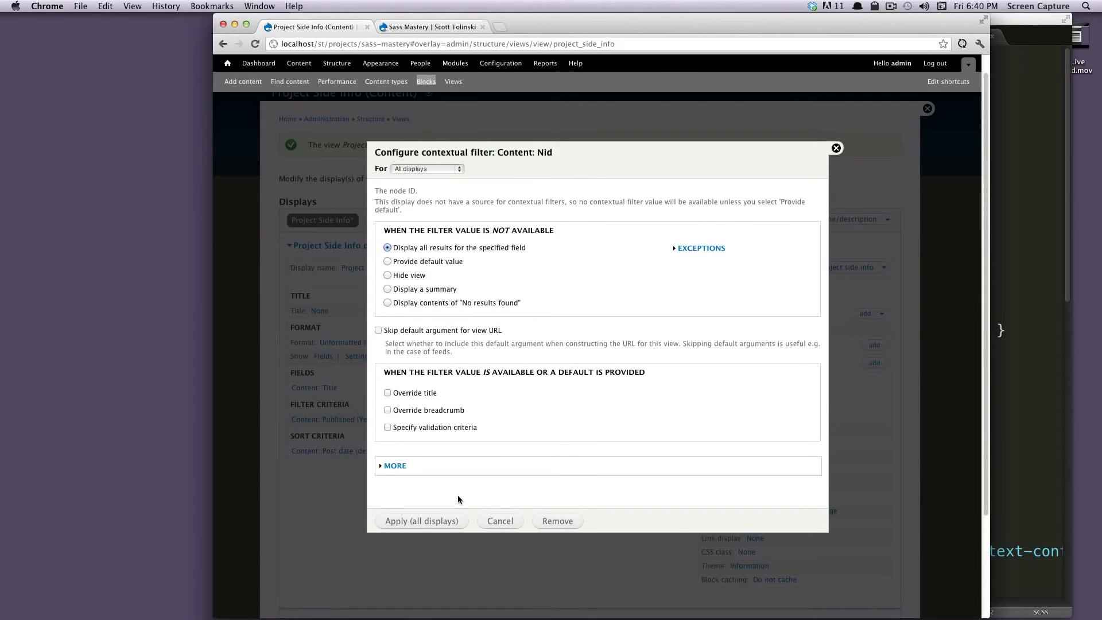
Make the Nid contextual filter provide Content ID from URL as its default value, apply it to all displays, and save the view
left_click(388, 261)
left_click(429, 289)
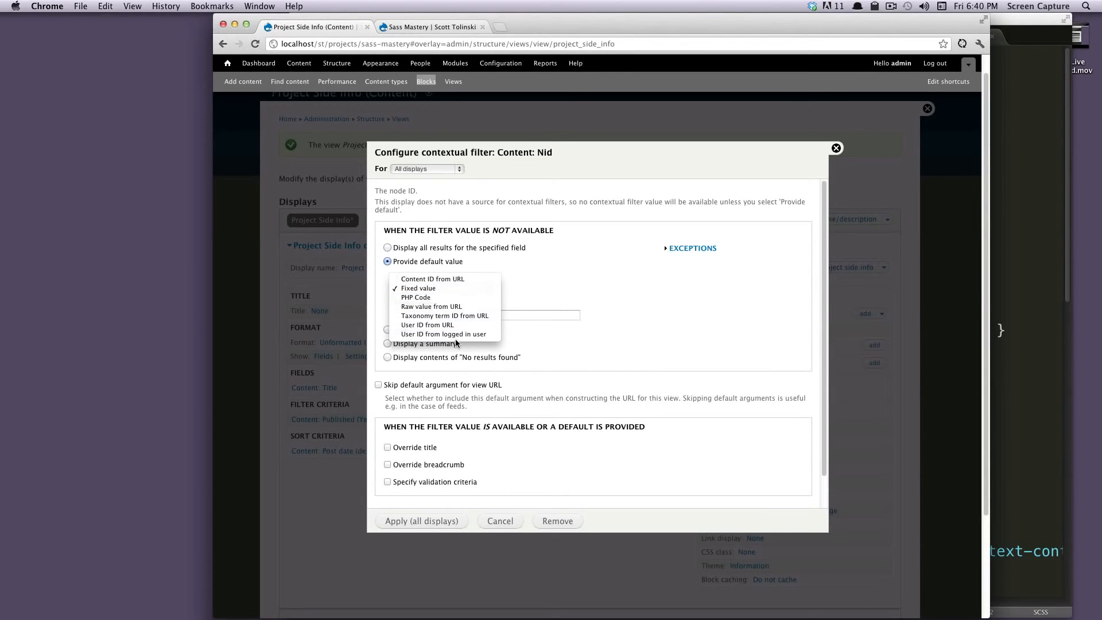
left_click(451, 279)
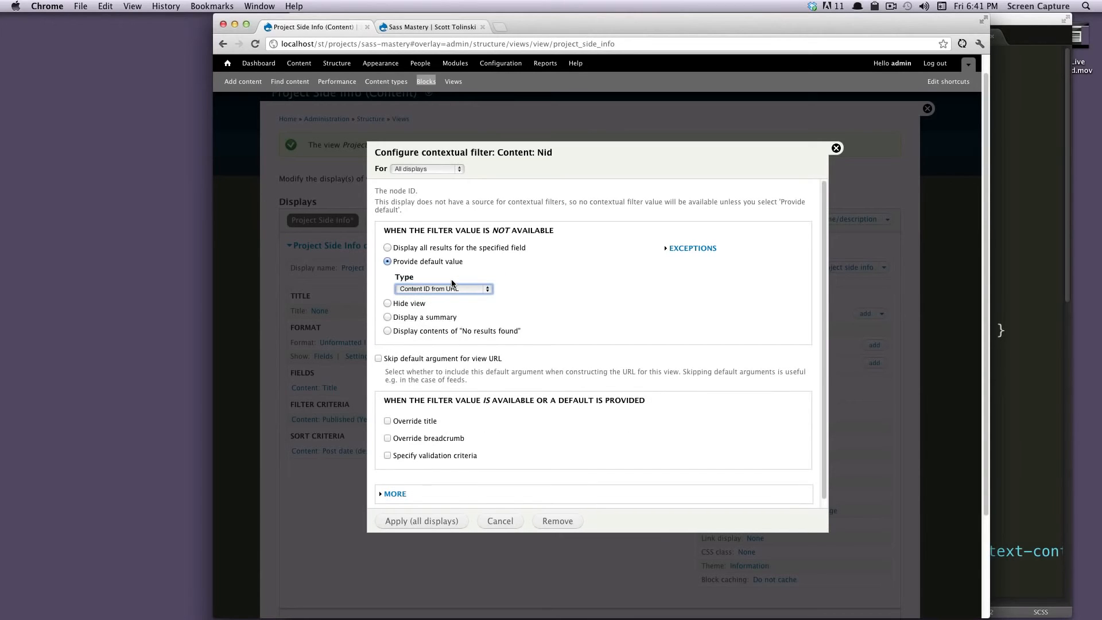
left_click(441, 521)
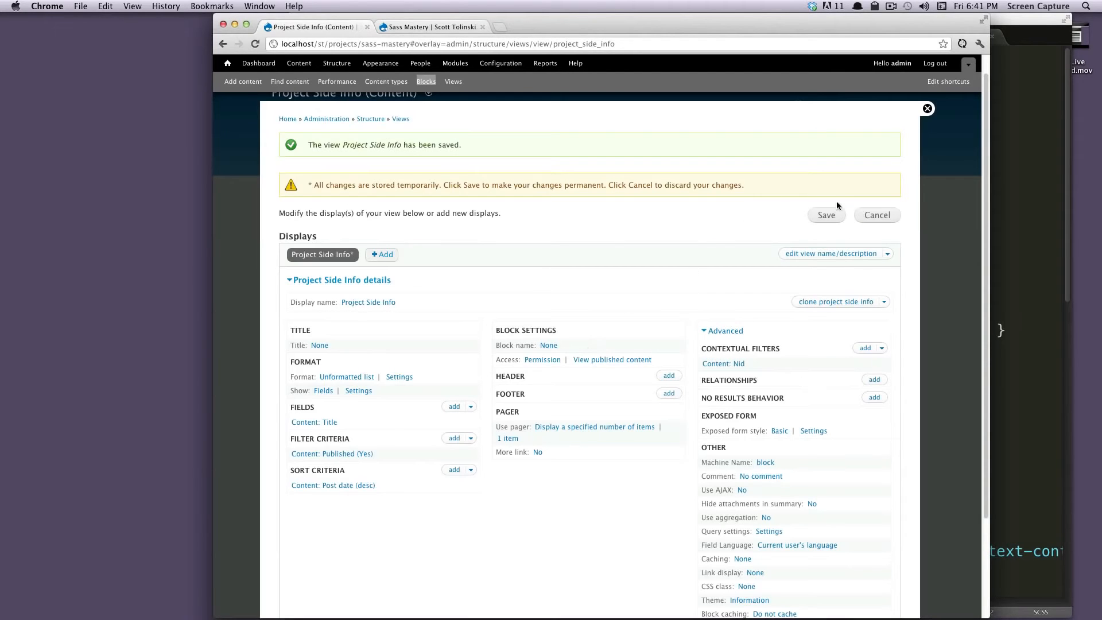
left_click(826, 214)
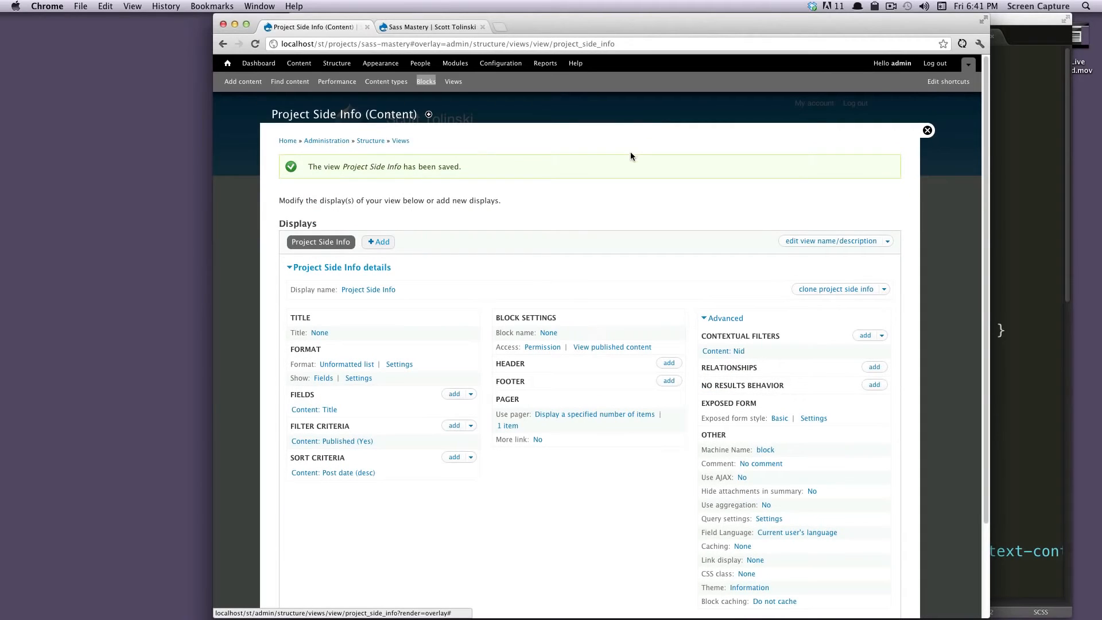
Refresh the view's preview with the contextual filter value left empty
scroll(631, 153, "down", 5)
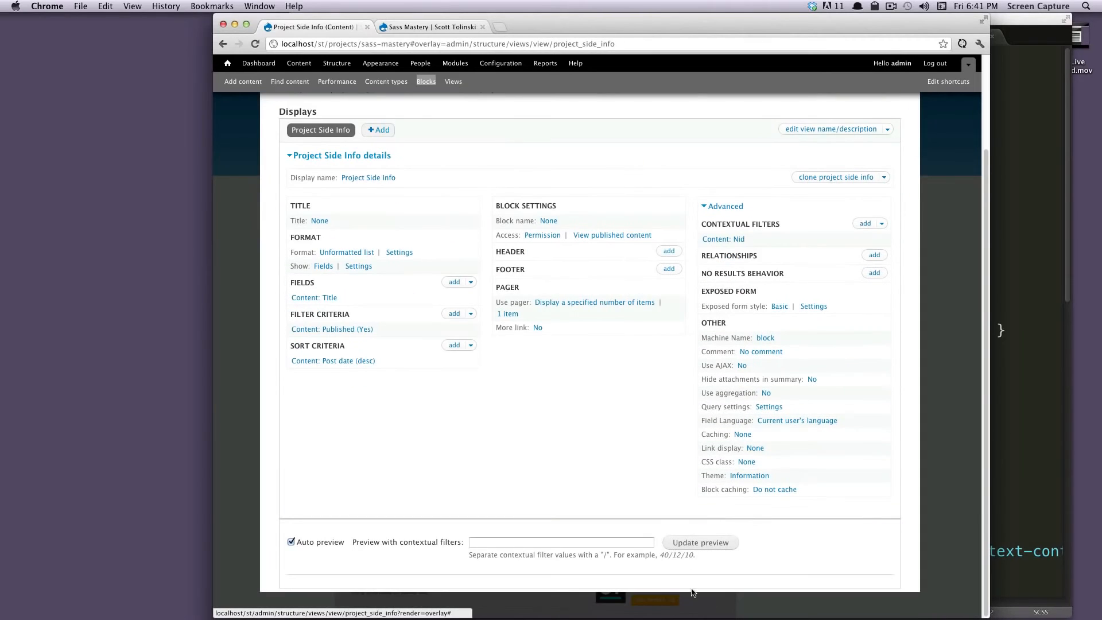
left_click(692, 544)
left_click(531, 544)
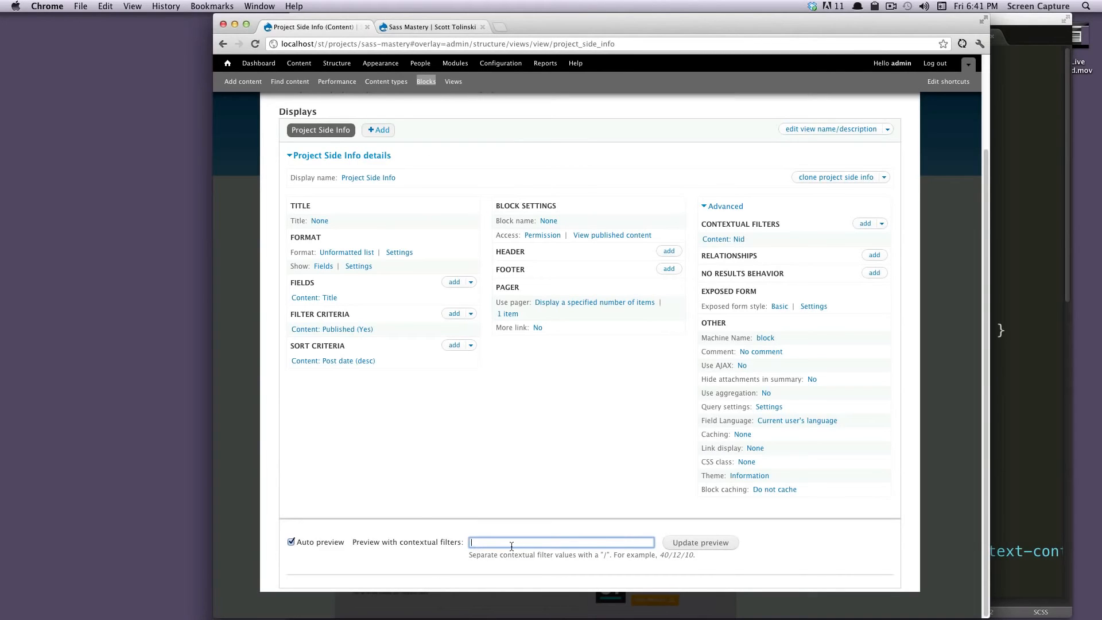
left_click(468, 546)
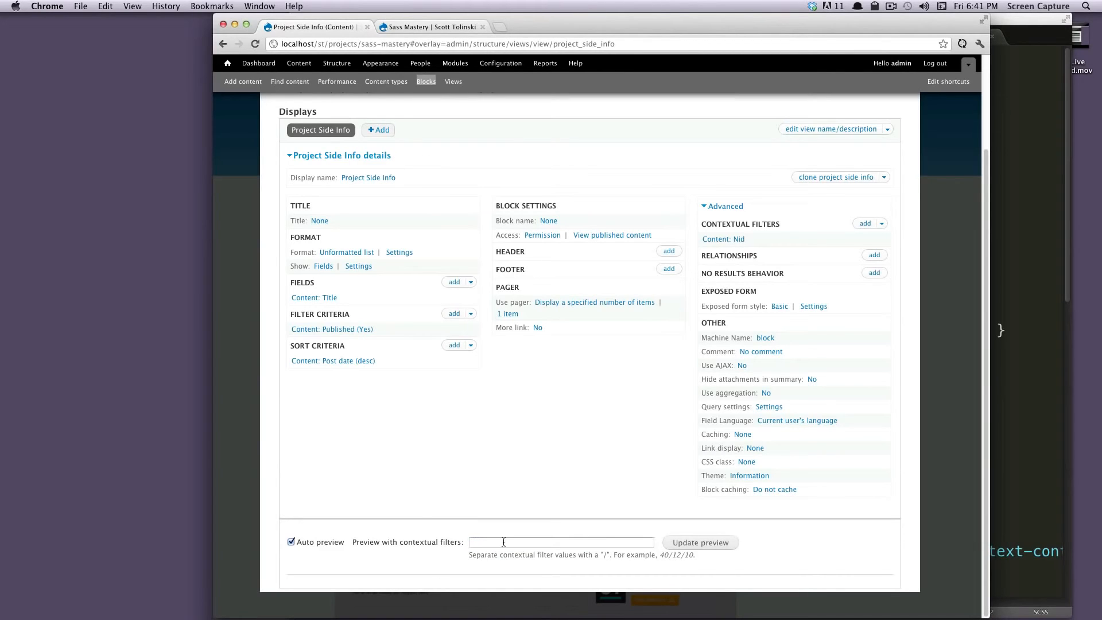
left_click(502, 544)
left_click_drag(391, 544, 485, 542)
left_click(486, 542)
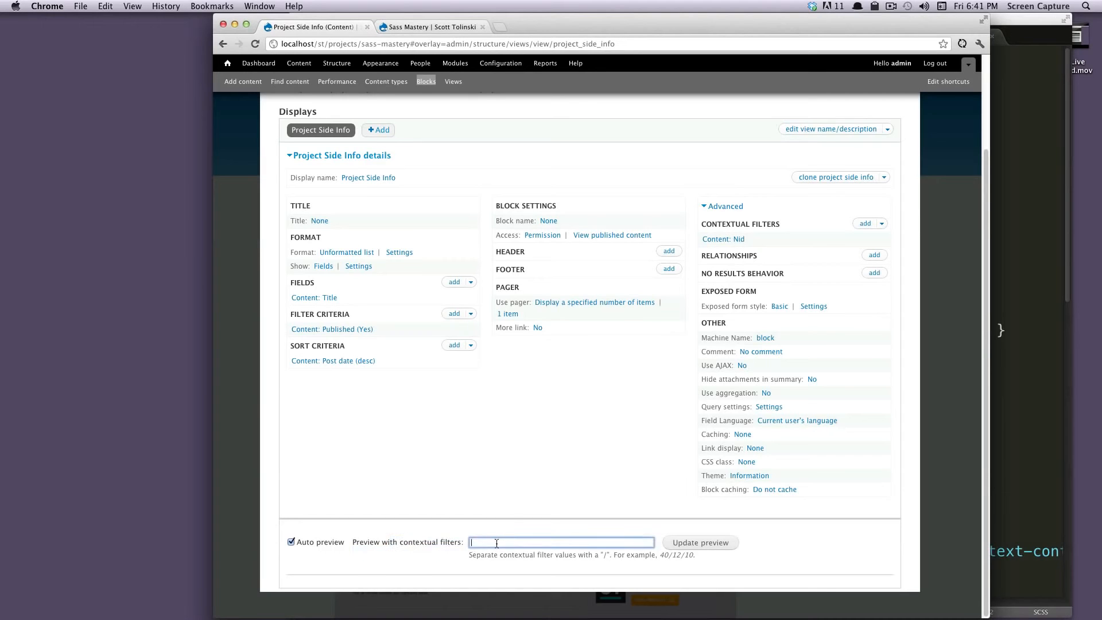
Check the Sass Mastery page's address and its edit link to find the project's node ID
left_click(437, 27)
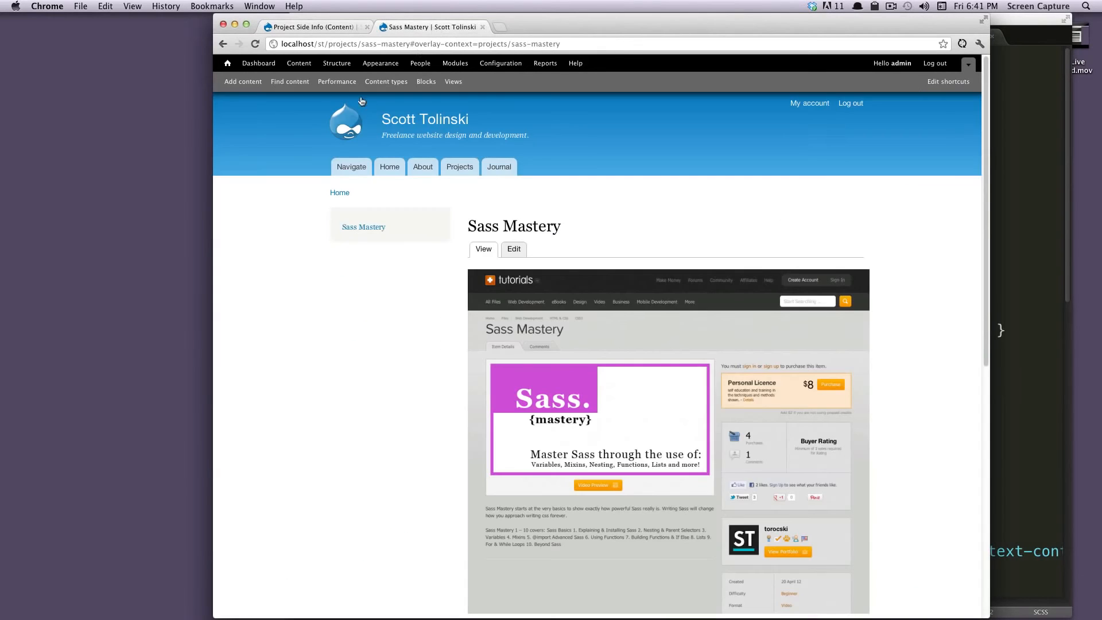
left_click_drag(343, 44, 560, 44)
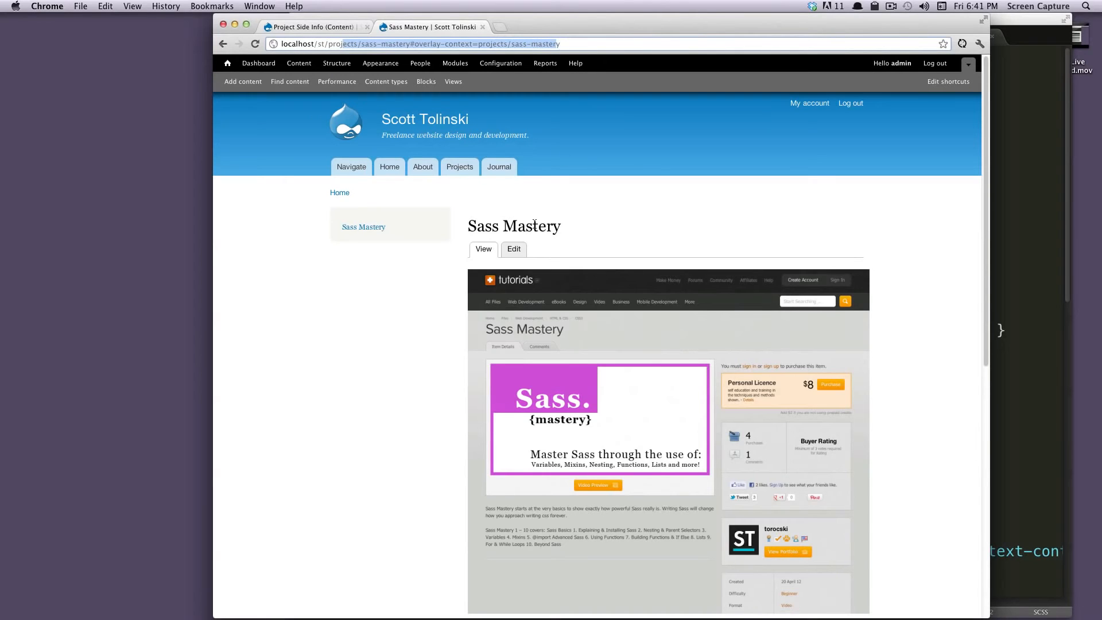
left_click(606, 236)
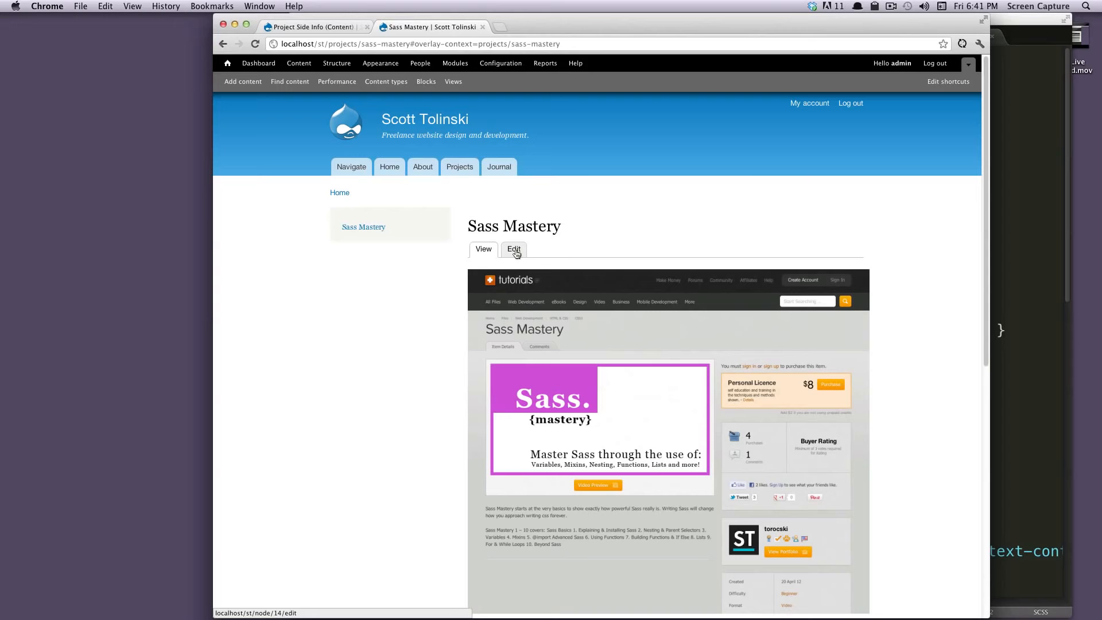
Preview the Project Side Info view with the contextual filter value 14 and examine the result
left_click(332, 26)
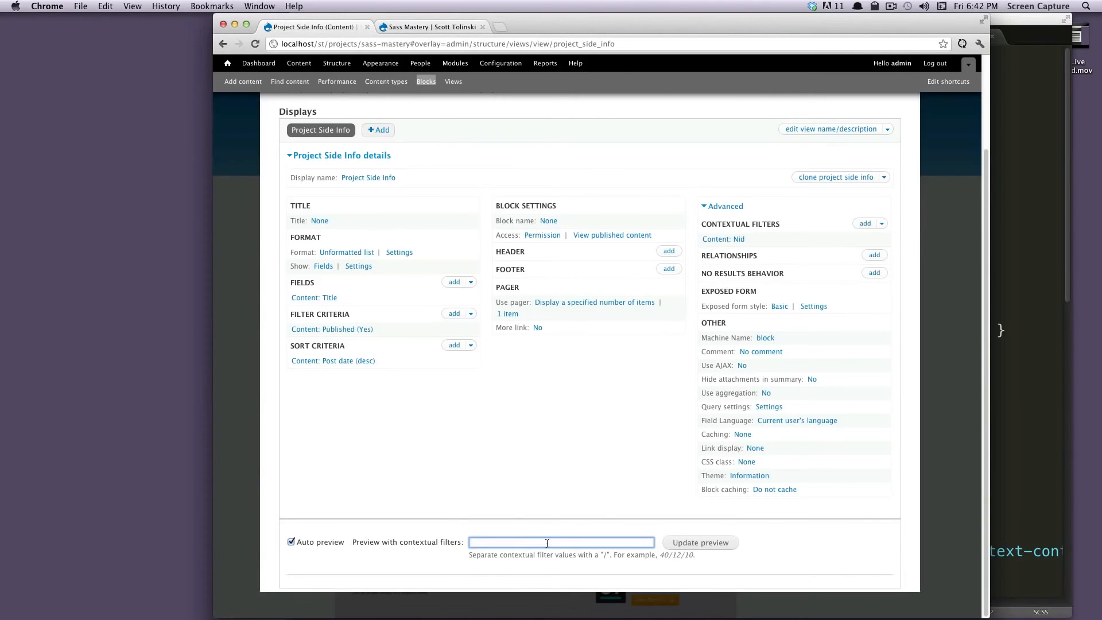
type("14")
left_click_drag(546, 546, 466, 540)
left_click(692, 549)
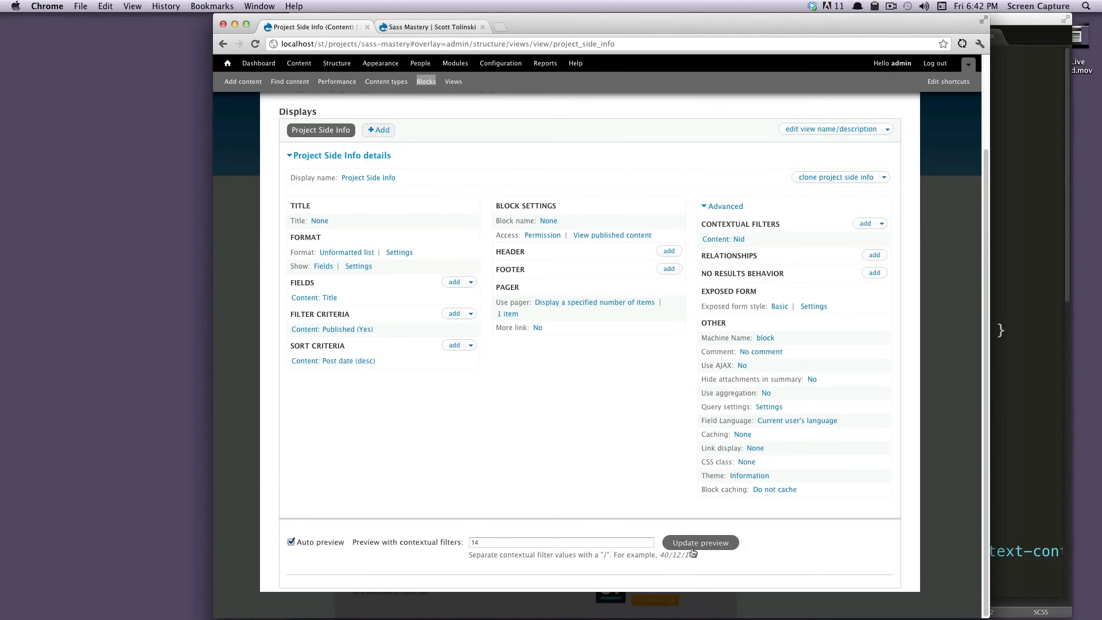
scroll(587, 472, "down", 2)
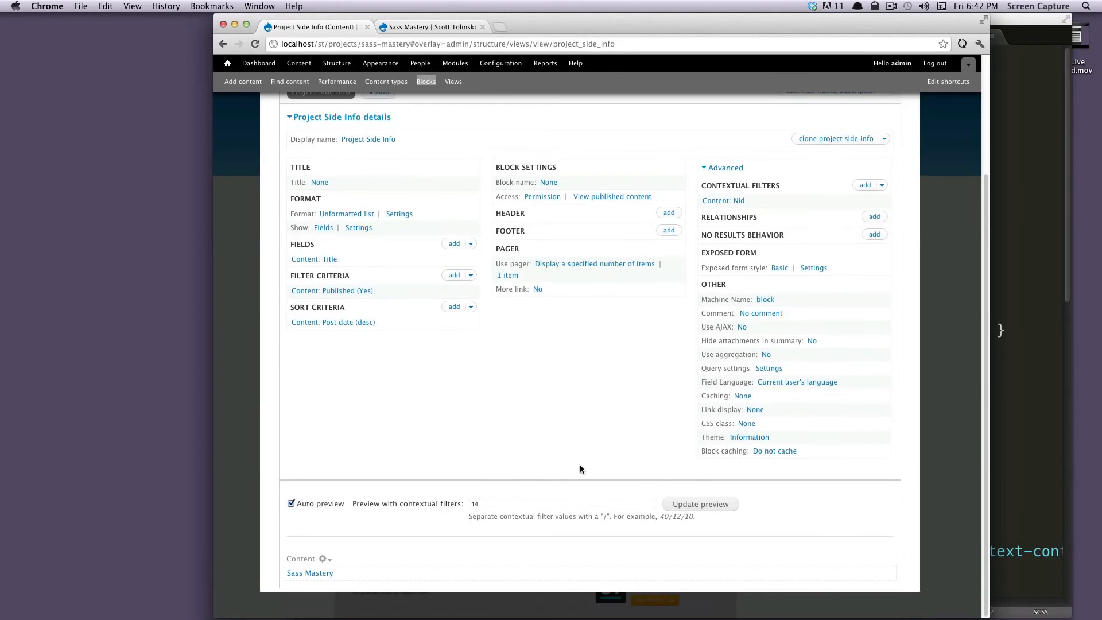
left_click_drag(353, 577, 286, 573)
Preview the Project Side Info view with the contextual filter value 13
left_click_drag(499, 505, 458, 502)
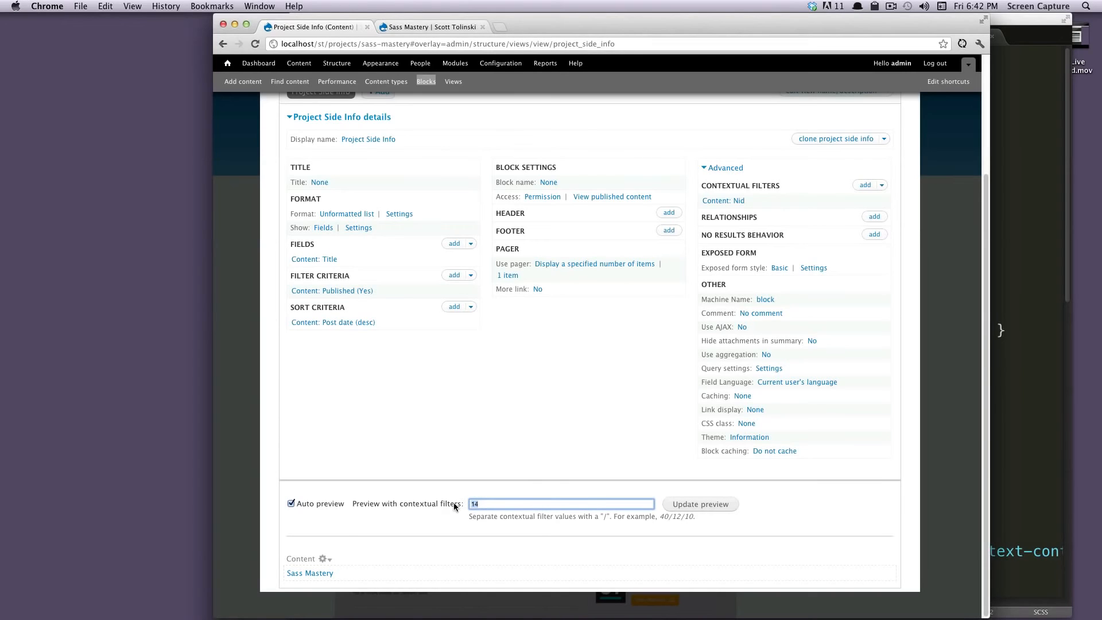
type("13")
left_click(697, 510)
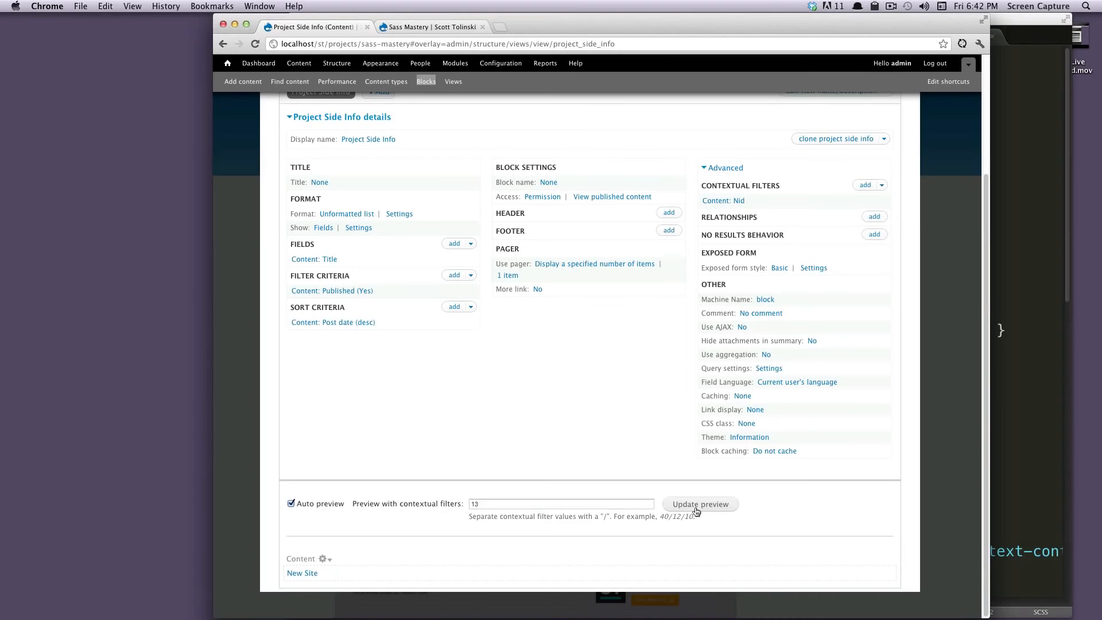
Preview the Project Side Info view with the contextual filter value 12 and review the view's settings
left_click(565, 504)
key("BackSpace")
key("BackSpace")
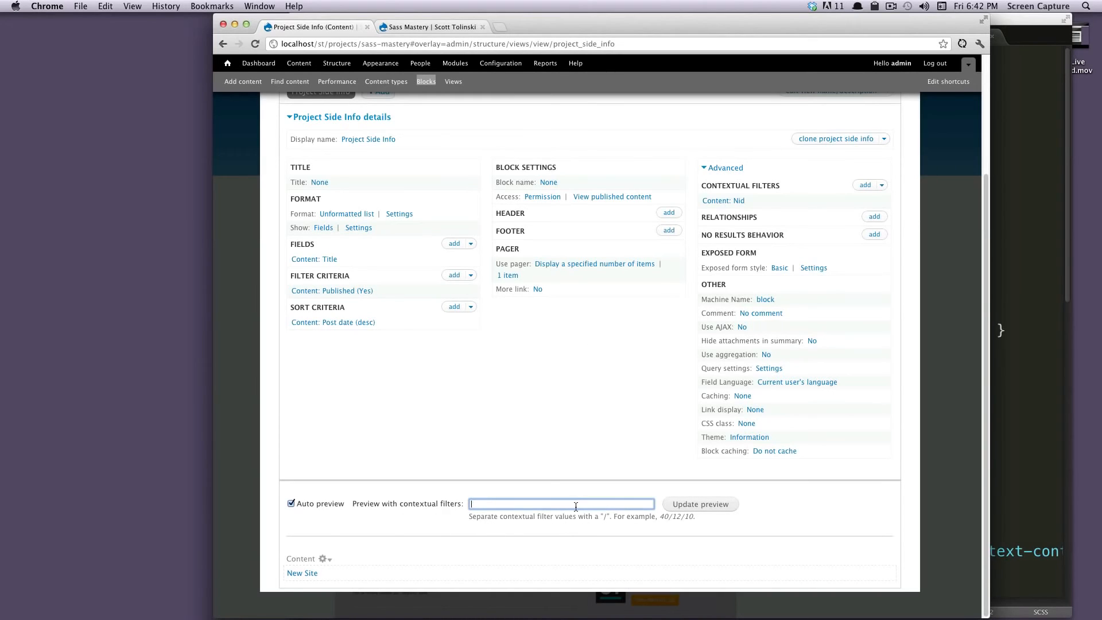
type("12")
left_click(712, 506)
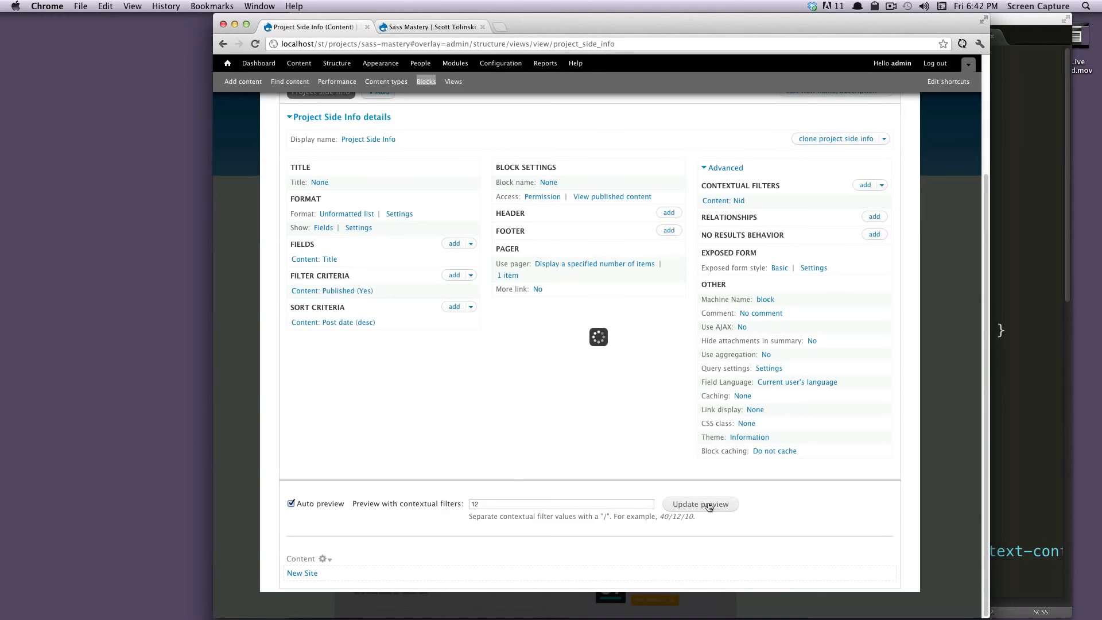
scroll(545, 330, "up", 5)
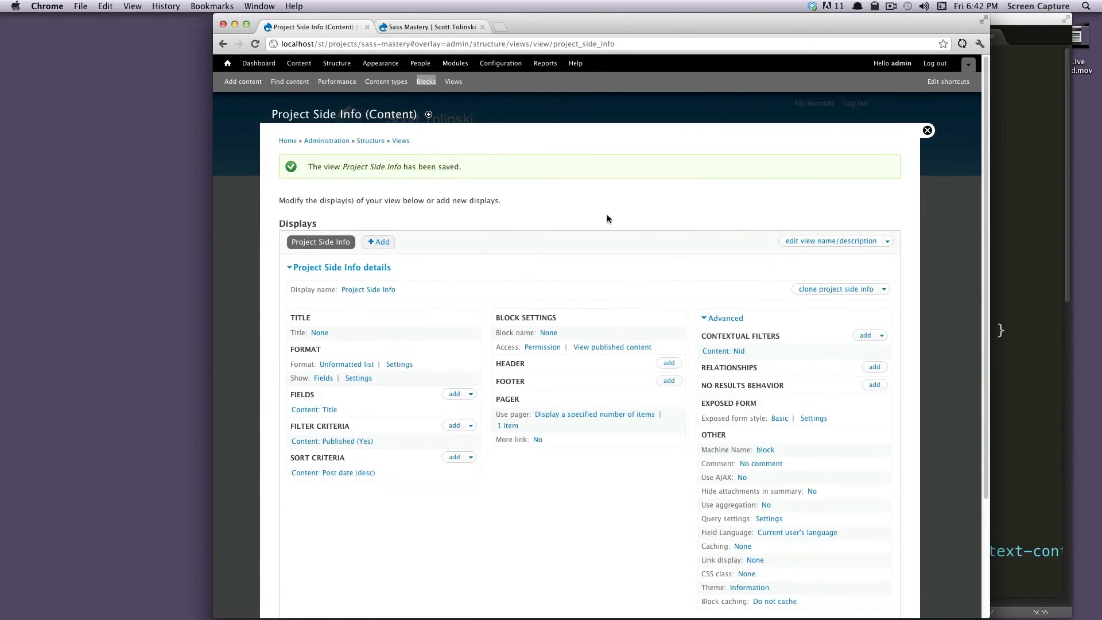
scroll(344, 419, "down", 5)
scroll(634, 276, "up", 5)
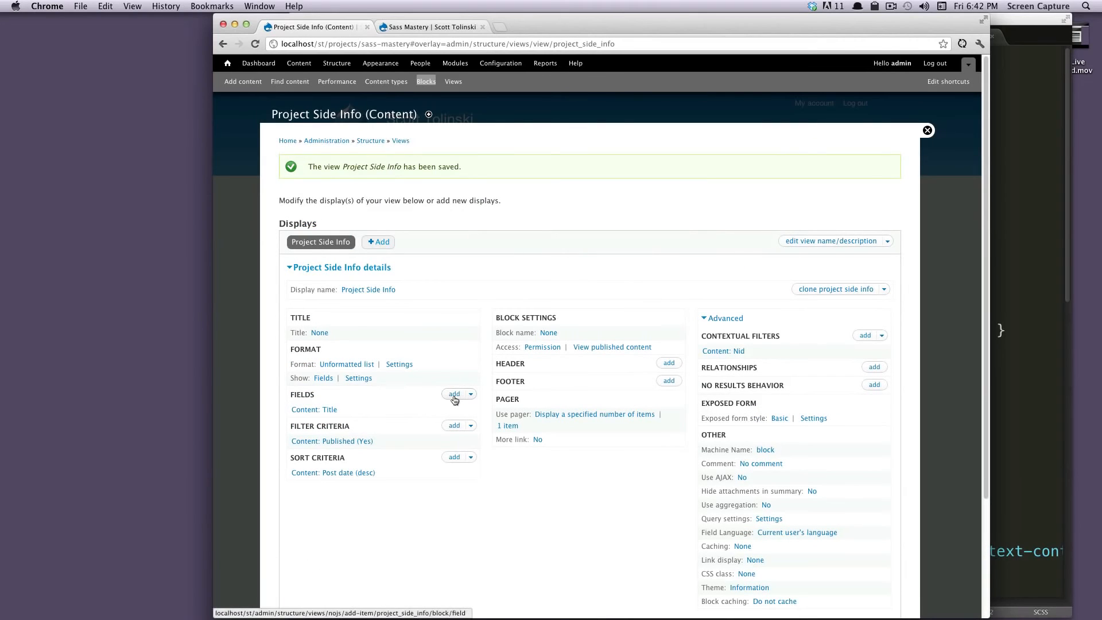
Add the Content: Designer field to the Project Side Info view for all displays, keeping its default label and formatter
left_click(455, 397)
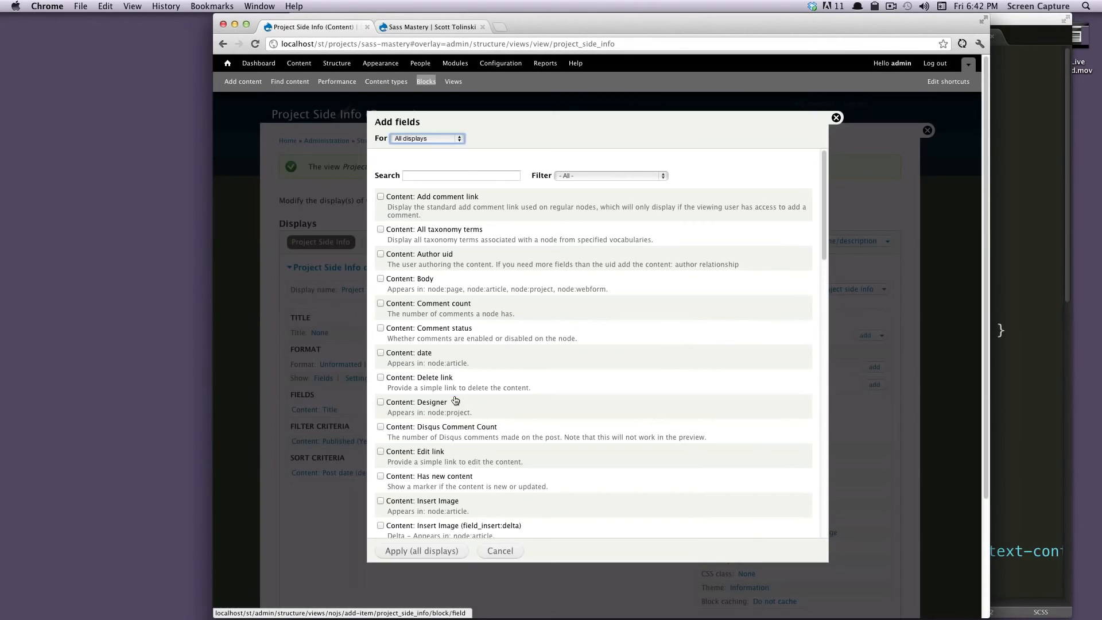
left_click(377, 402)
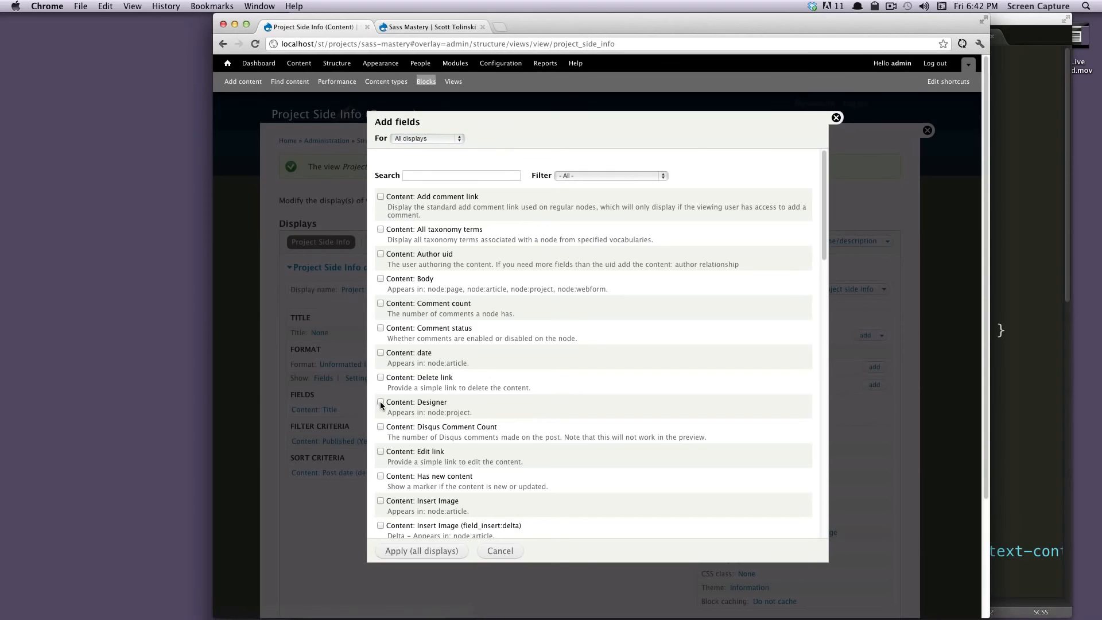
left_click(382, 402)
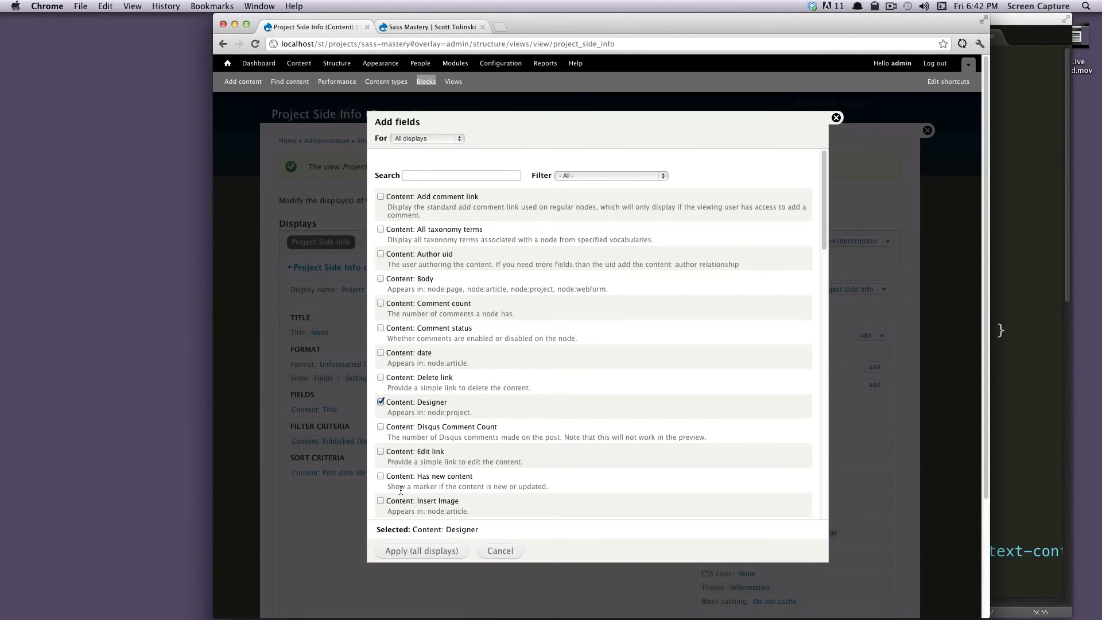
left_click(405, 550)
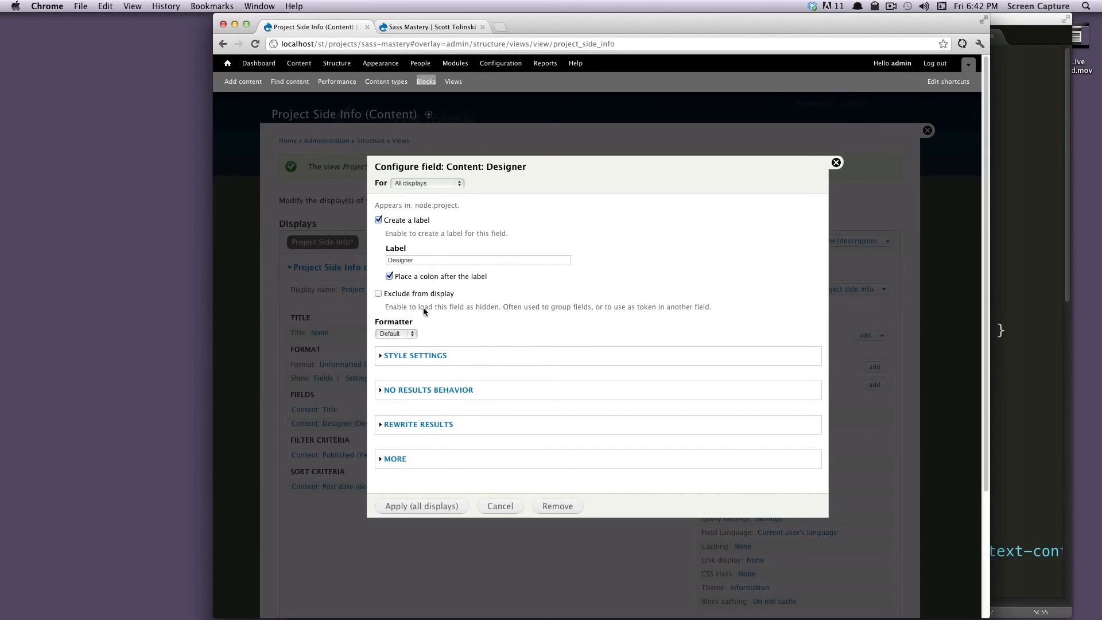
left_click(419, 506)
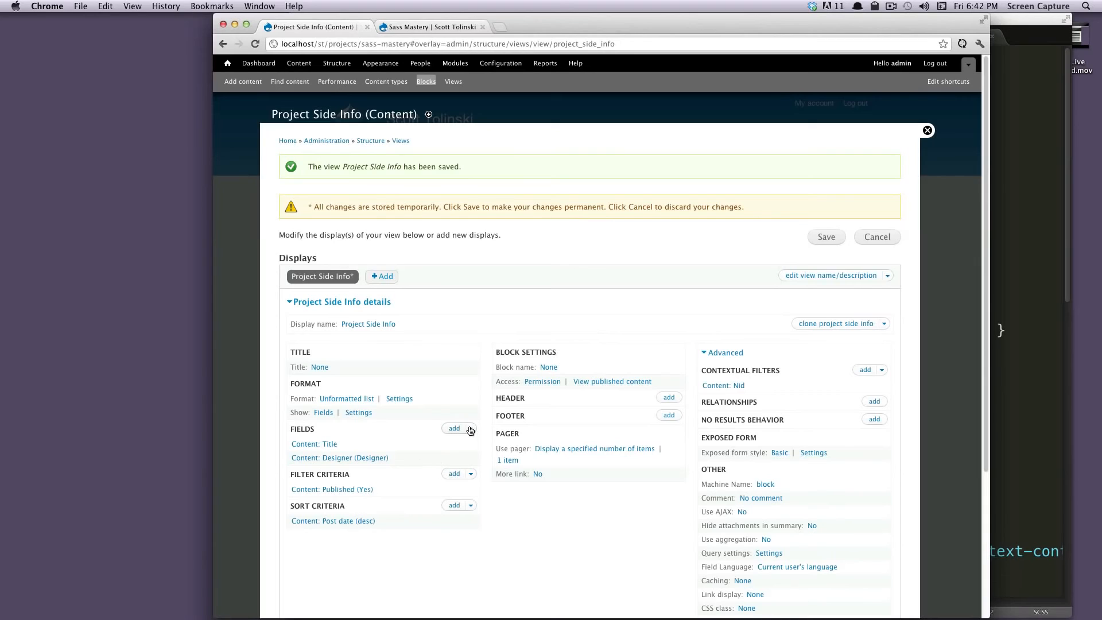
Remove the Content: Title field from the view for all displays and save the view
left_click(471, 429)
left_click(452, 442)
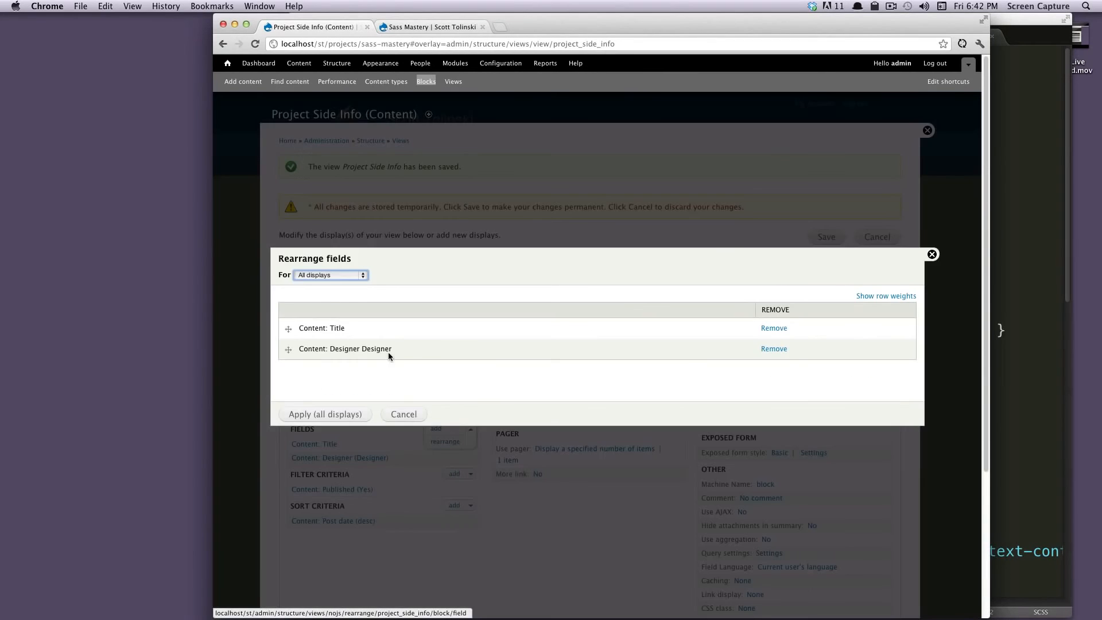
left_click(768, 329)
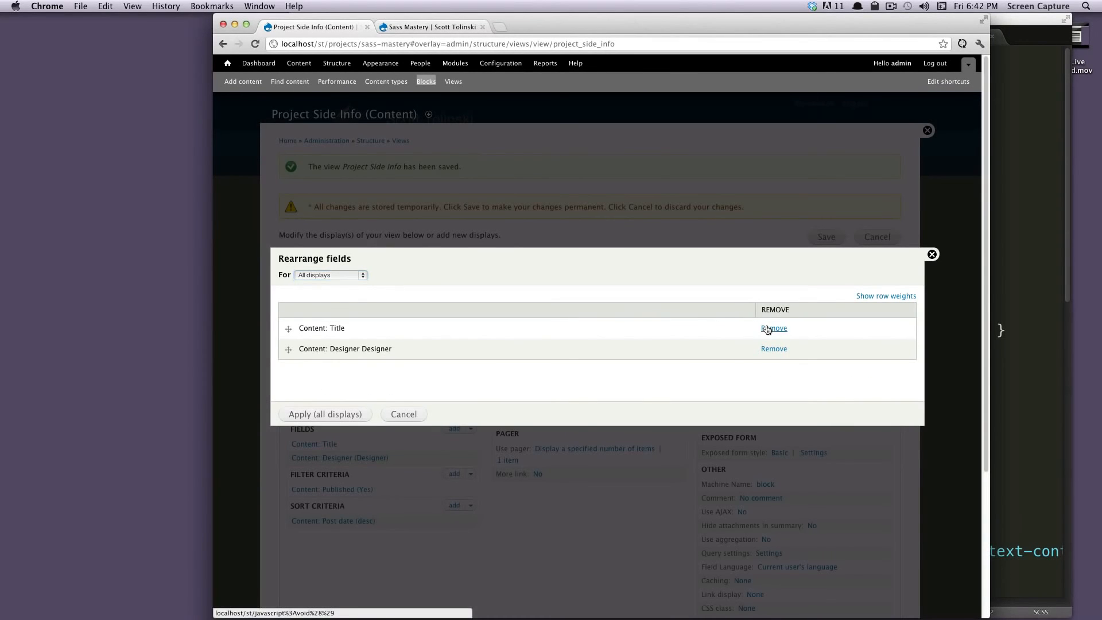
left_click(308, 414)
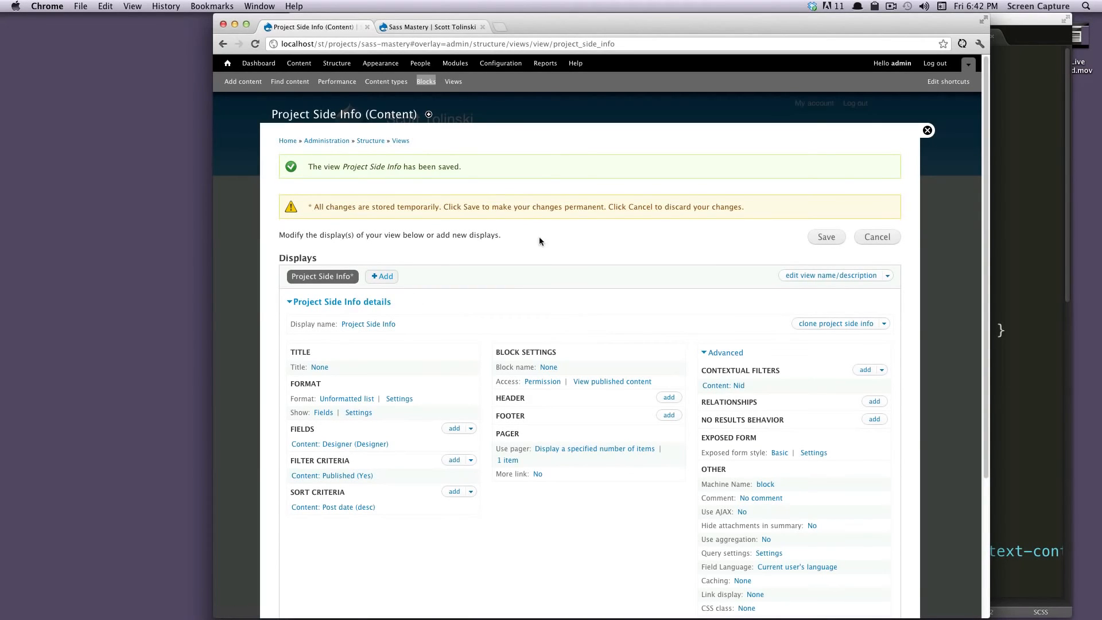
left_click(825, 237)
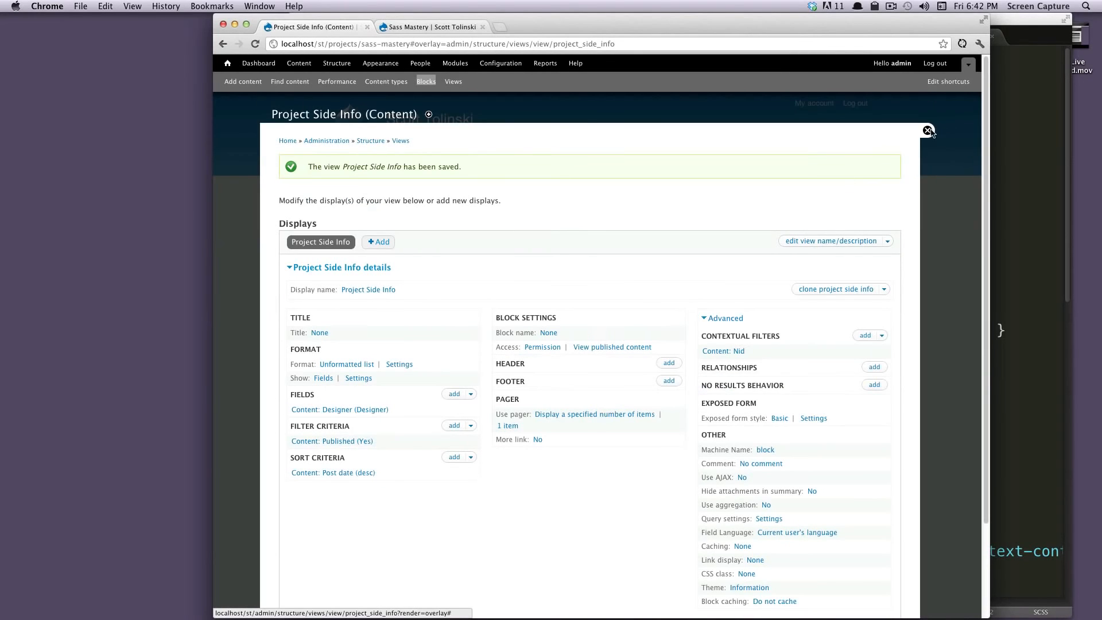
Close the view editor, reload the Sass Mastery page and check the Designer entry in its sidebar block
left_click(928, 131)
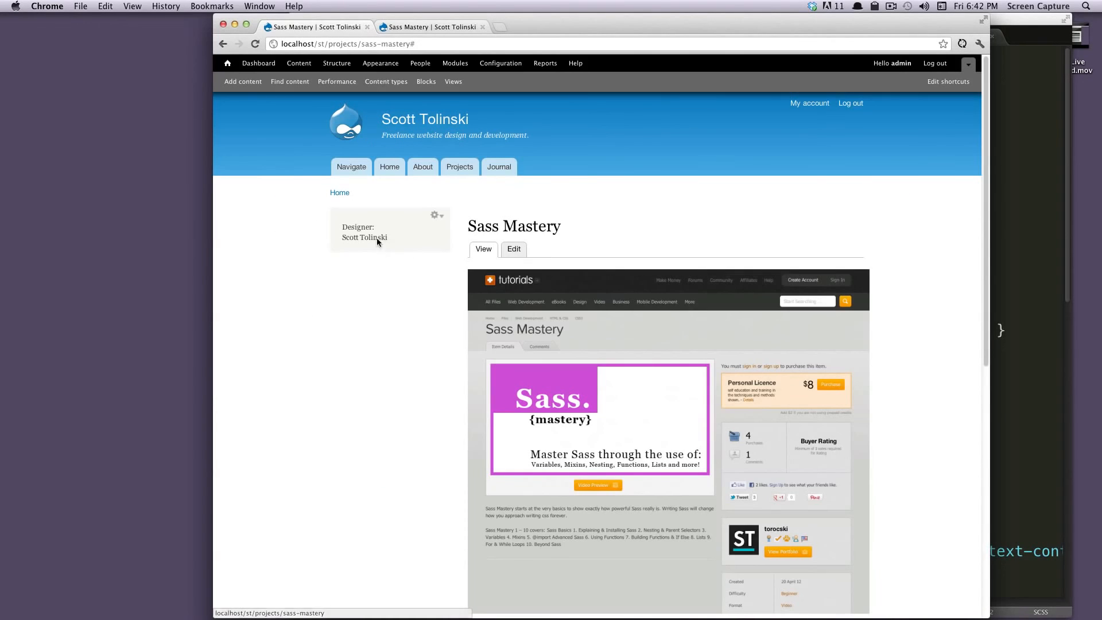
left_click(255, 44)
left_click_drag(339, 238, 435, 247)
left_click(388, 273)
Return to the site's content list in the other Sass Mastery tab and open the Perpetua Boutique Organique project
left_click(223, 44)
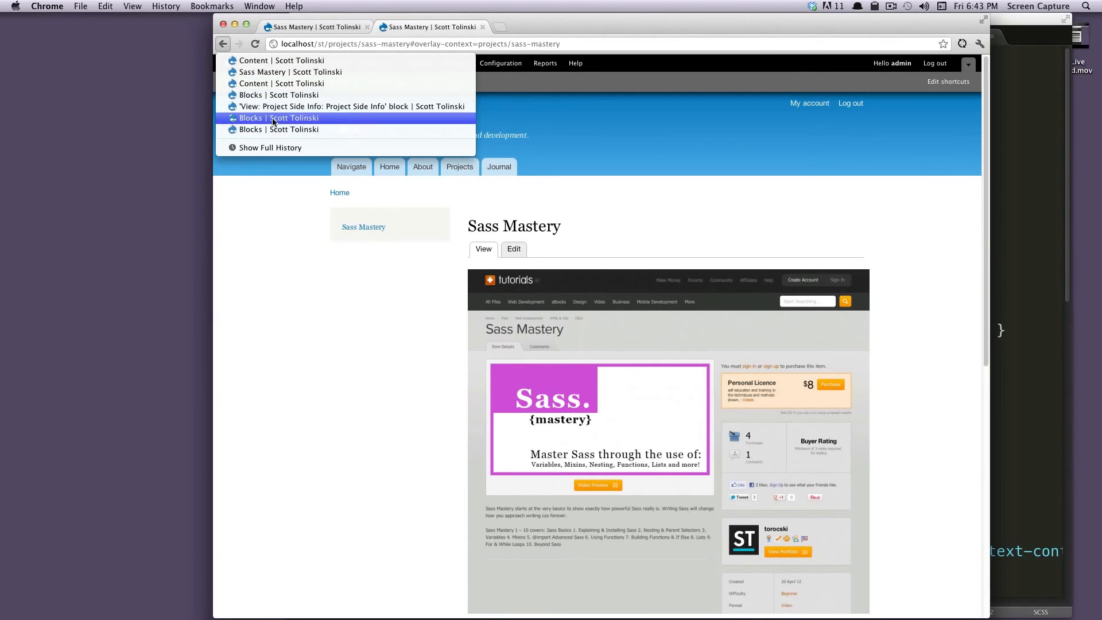
left_click(276, 60)
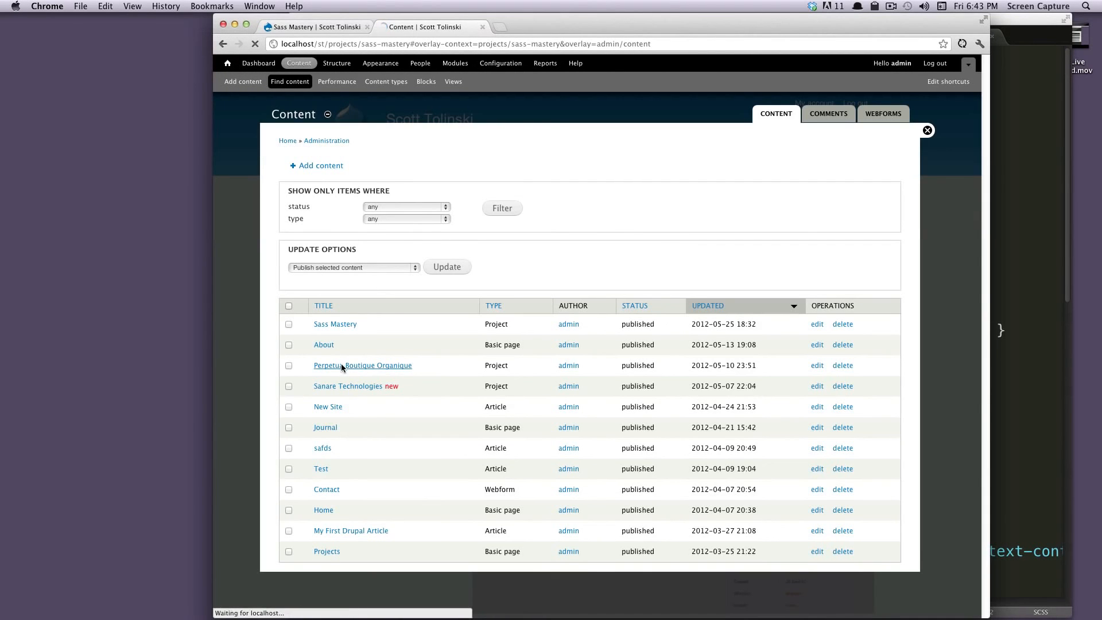
left_click(341, 365)
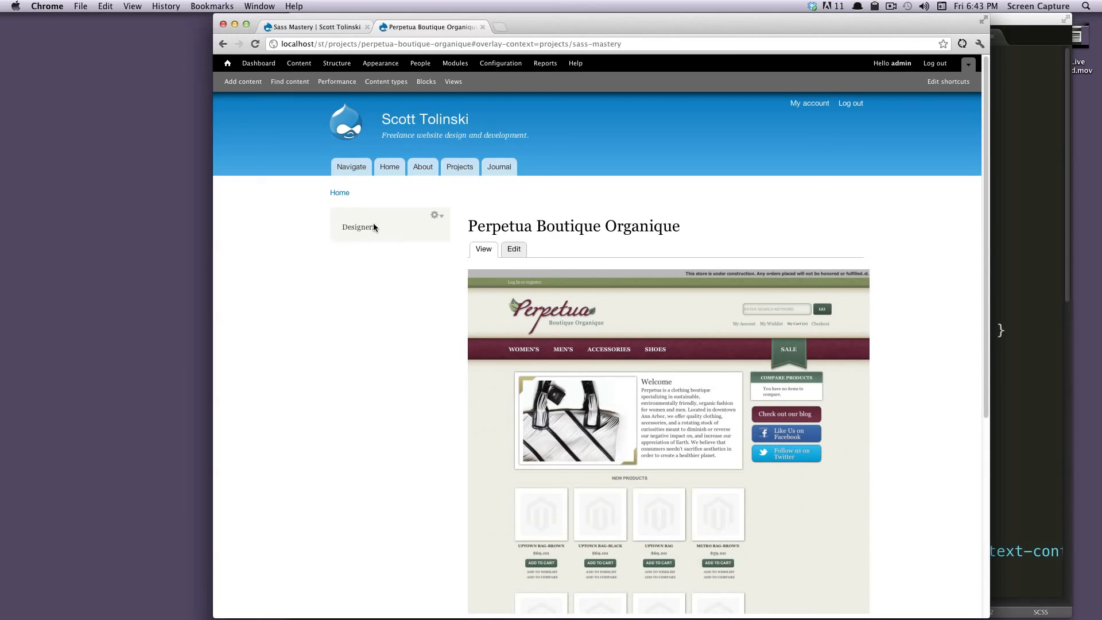
Edit the Perpetua Boutique Organique project, fill its Designer field with the suggested designer's full name and save it
left_click(507, 251)
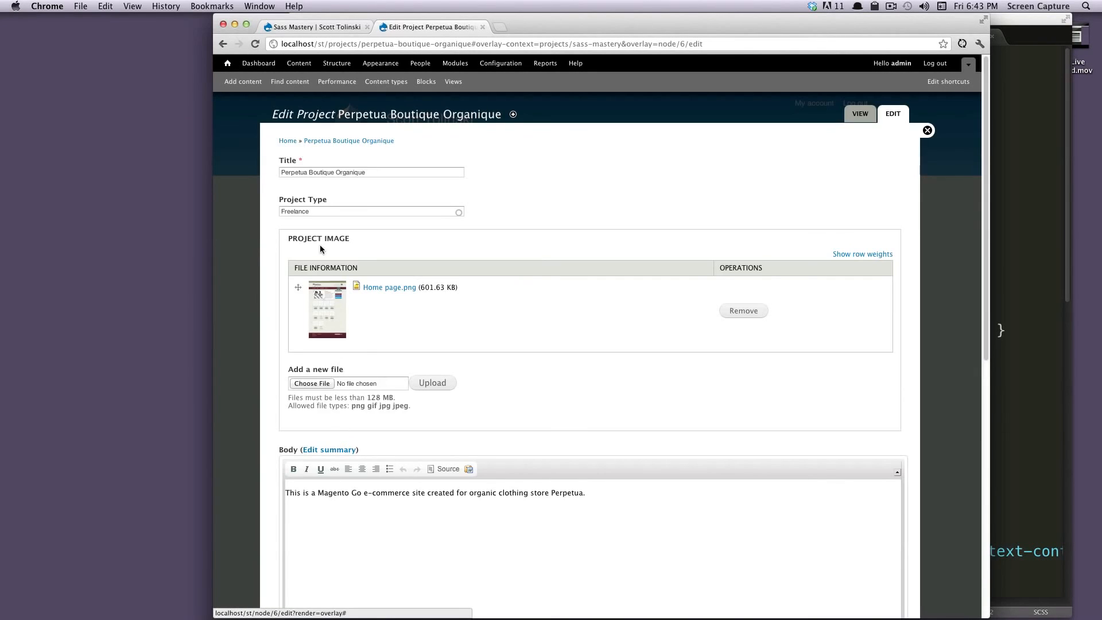
scroll(321, 248, "down", 15)
left_click(324, 360)
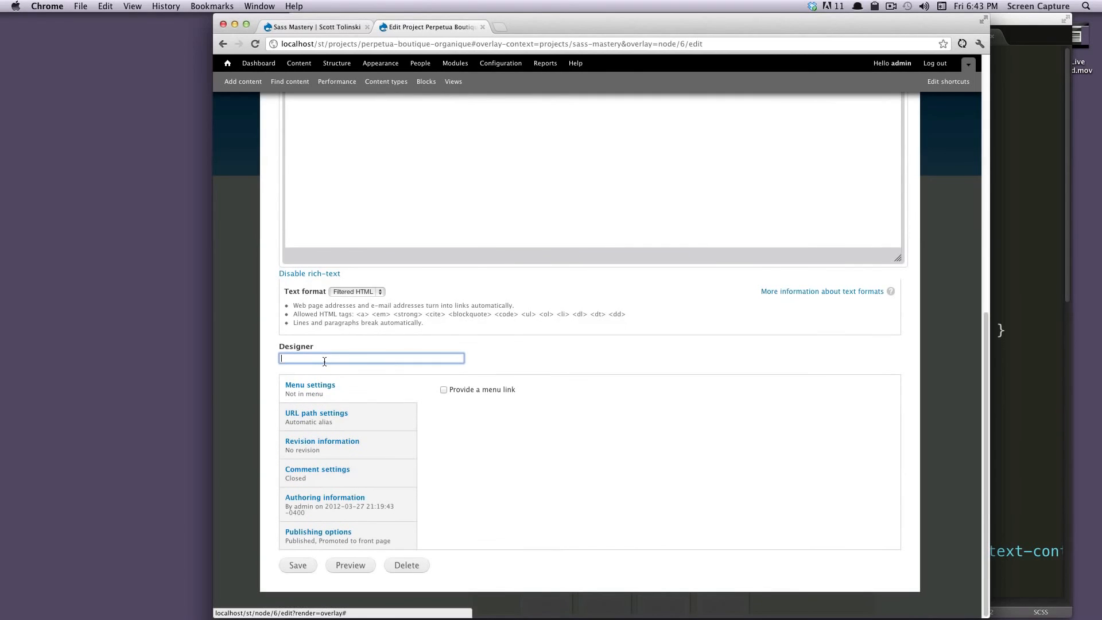
type("Scott To")
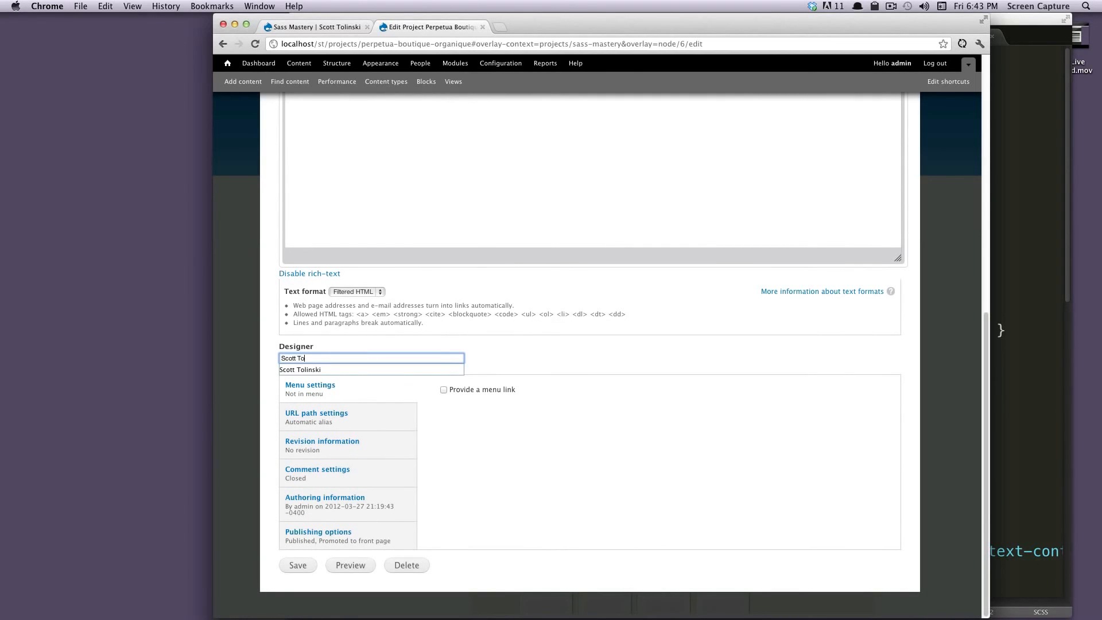
key("Down")
key("Return")
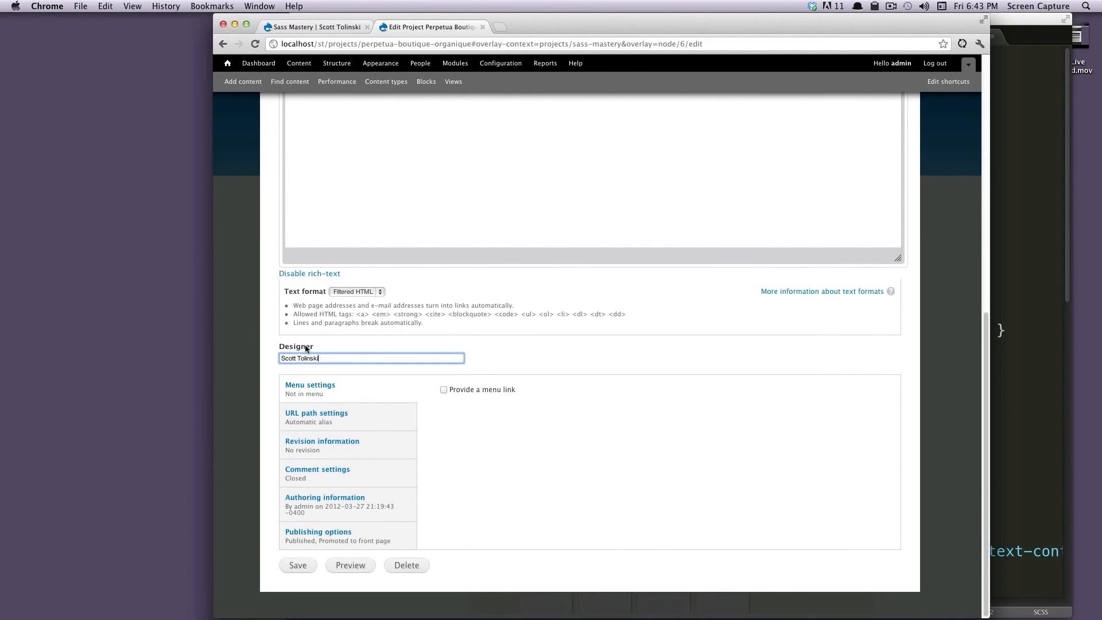
left_click(293, 565)
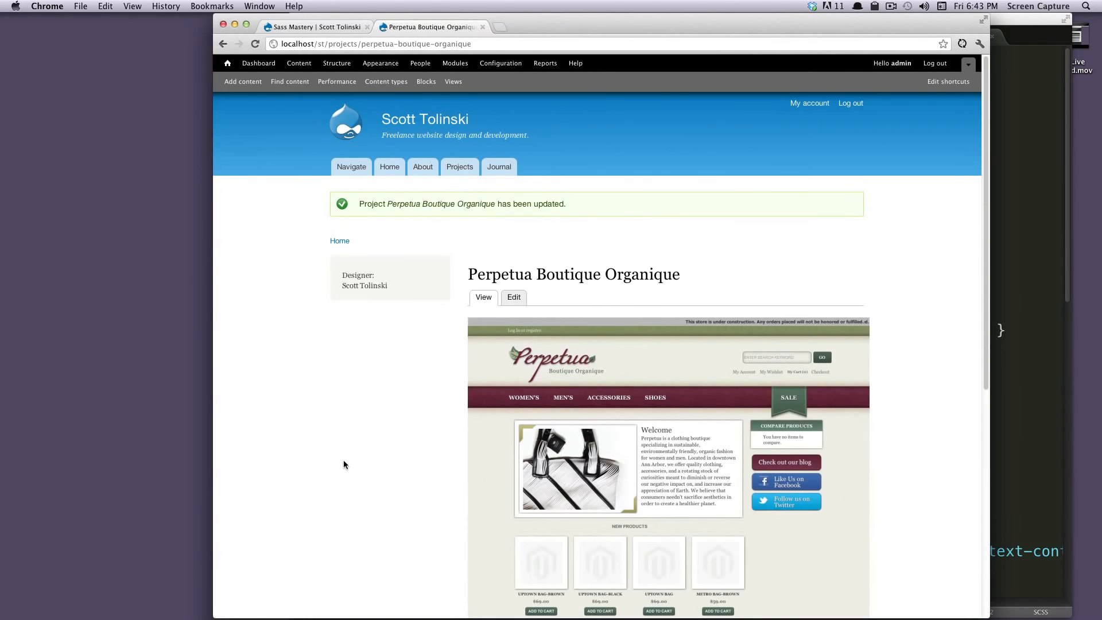
Check the Designer sidebar block on the Perpetua page, and compare the Sass Mastery page's block with that project's own content
left_click_drag(390, 287, 341, 275)
left_click(360, 363)
left_click(317, 30)
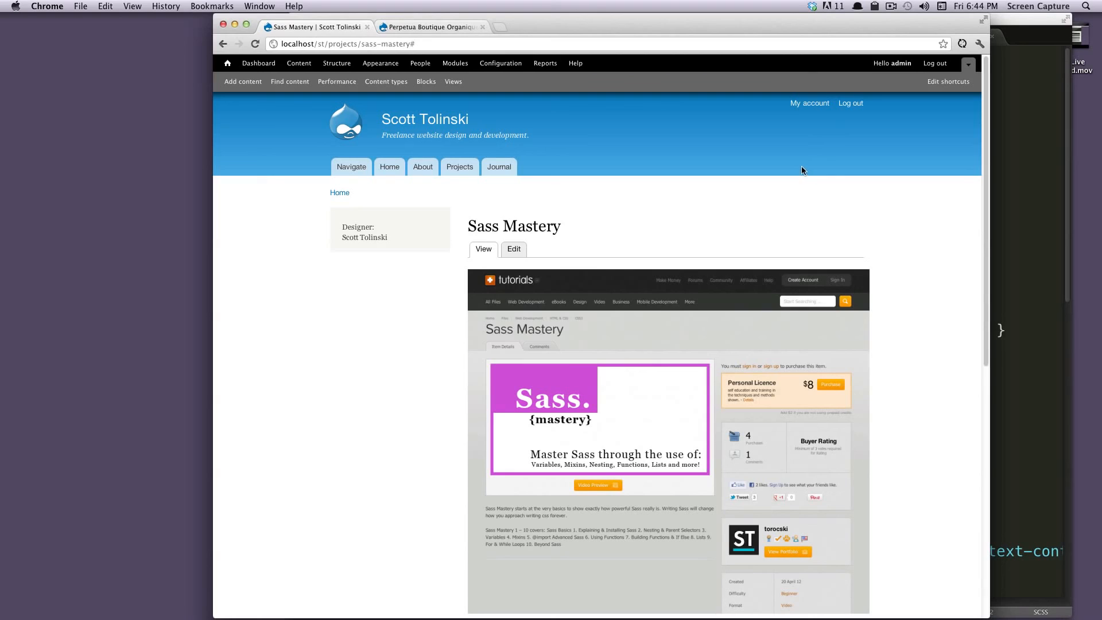
left_click_drag(343, 238, 391, 239)
left_click(430, 270)
triple_click(554, 232)
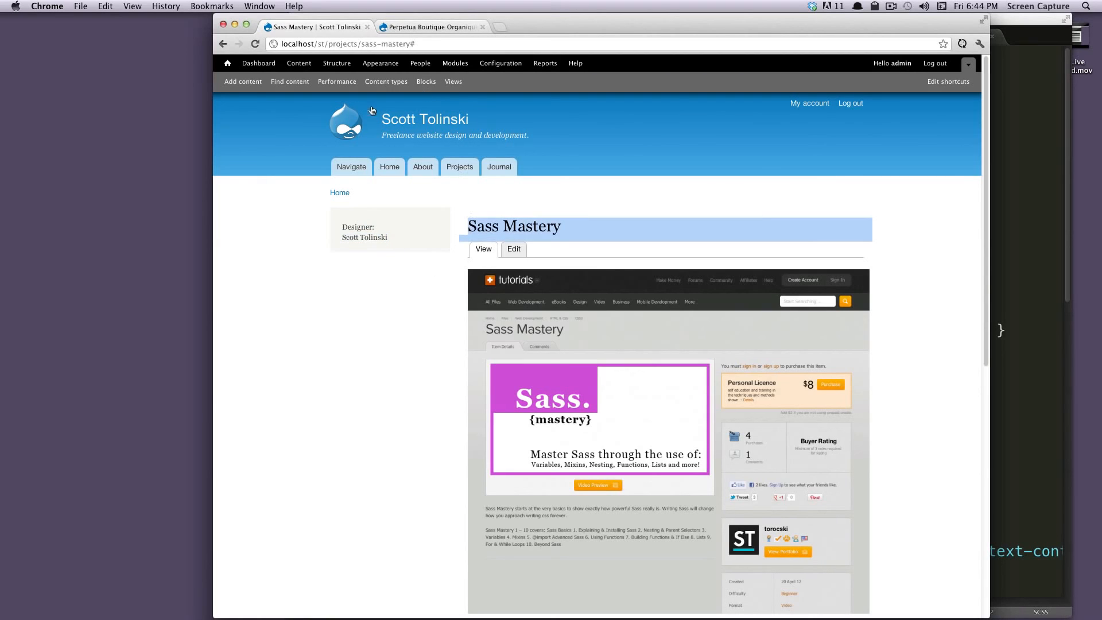
scroll(722, 398, "down", 10)
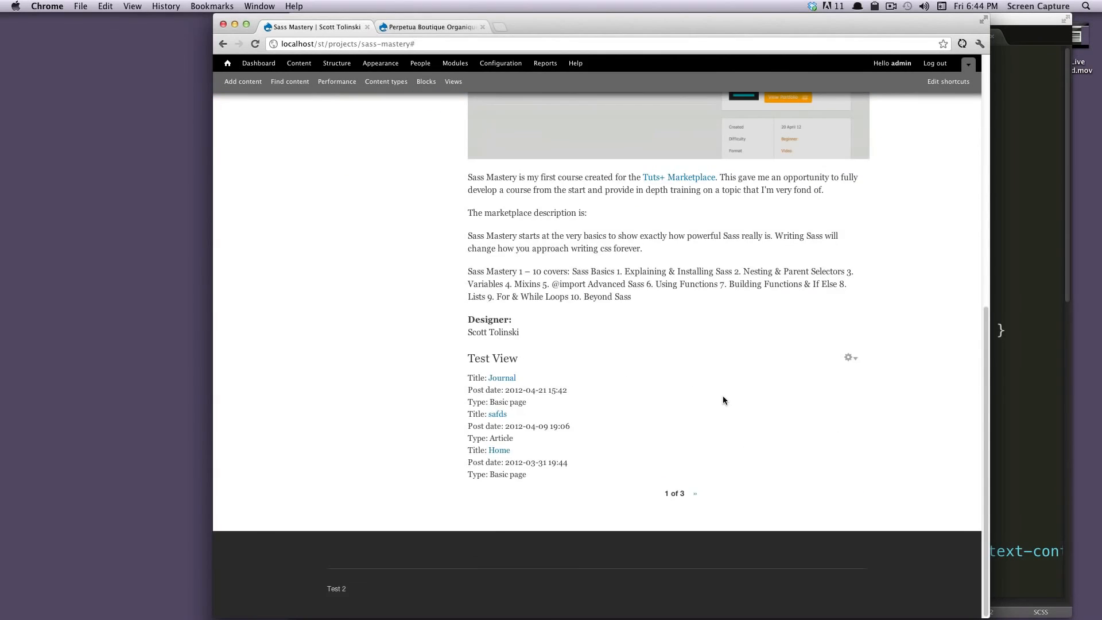
scroll(724, 395, "up", 10)
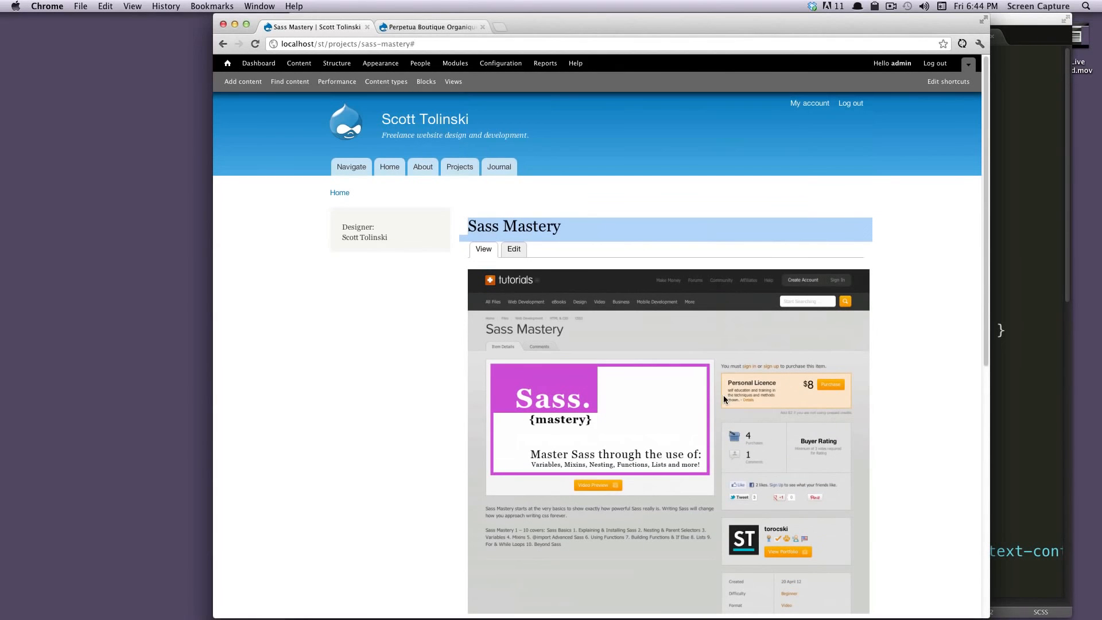
left_click(587, 196)
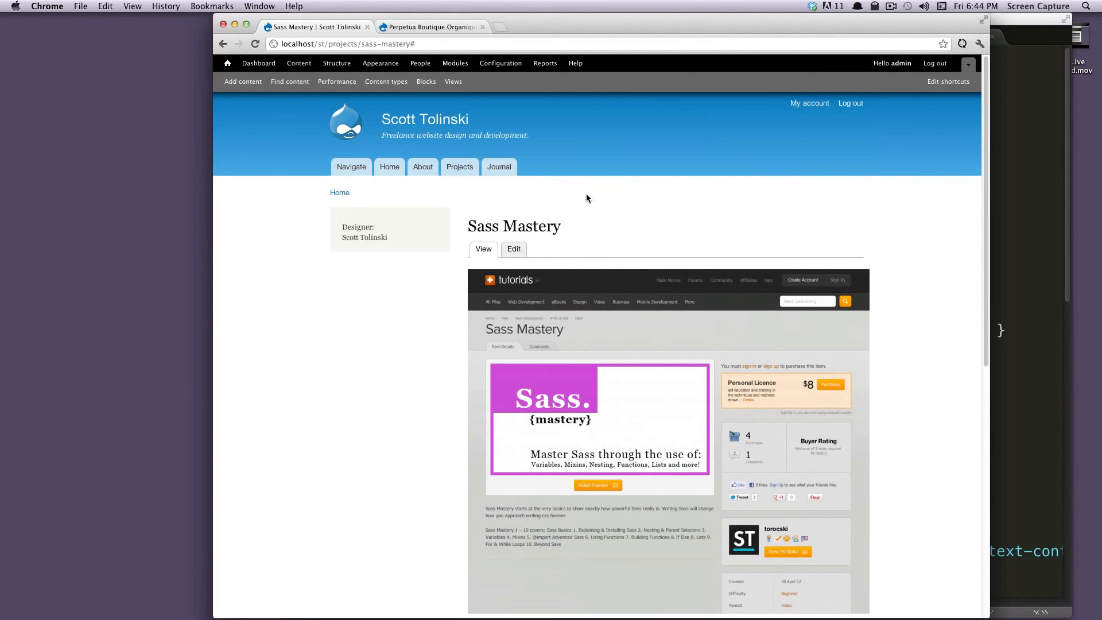